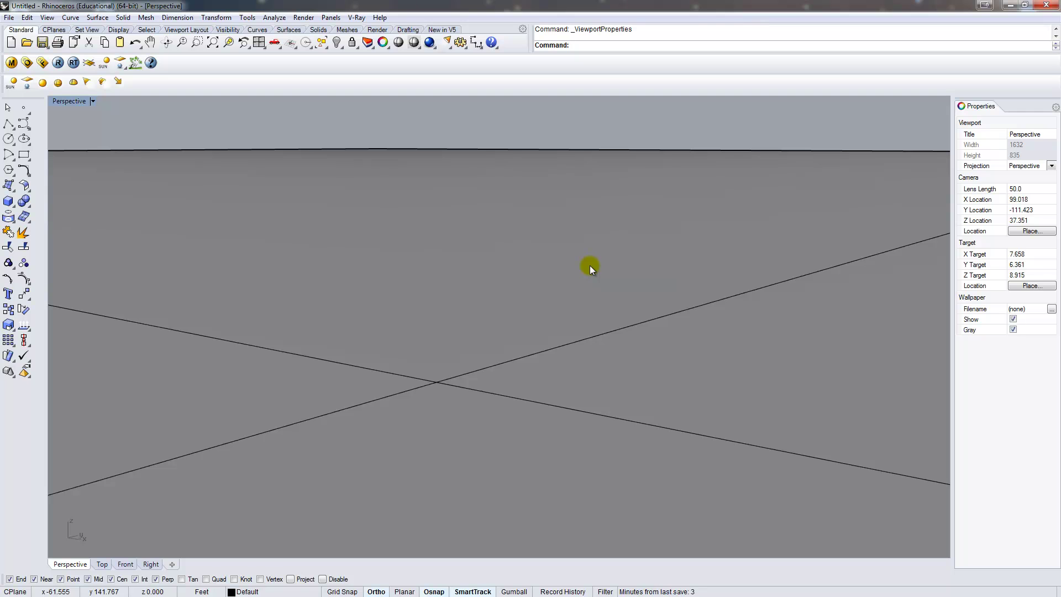
Step: Draw a box standing on the V-Ray infinite plane
right_drag(439, 265, 461, 273)
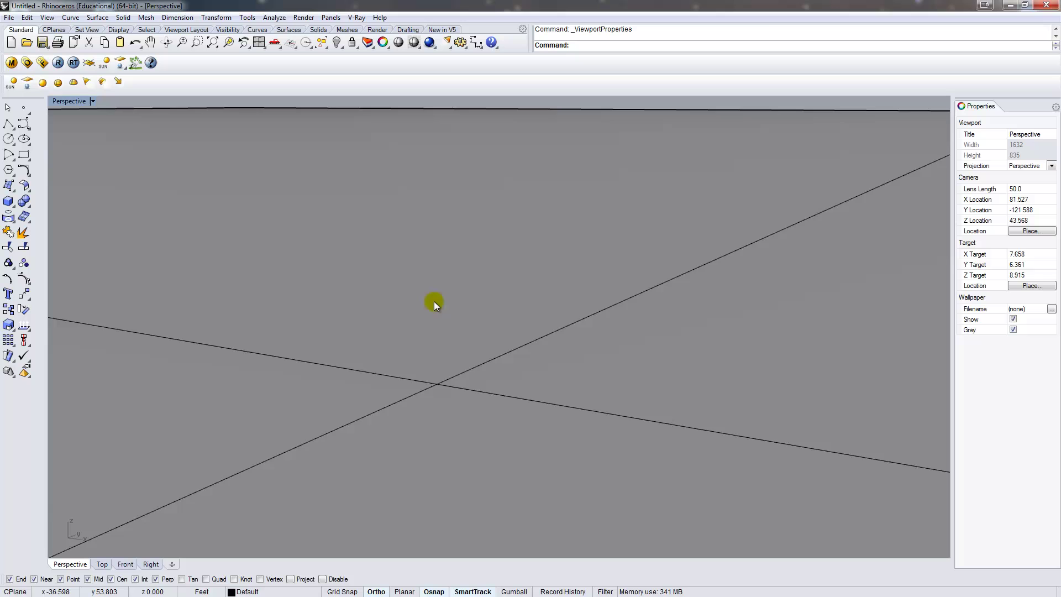
shift+right_drag(417, 306, 473, 262)
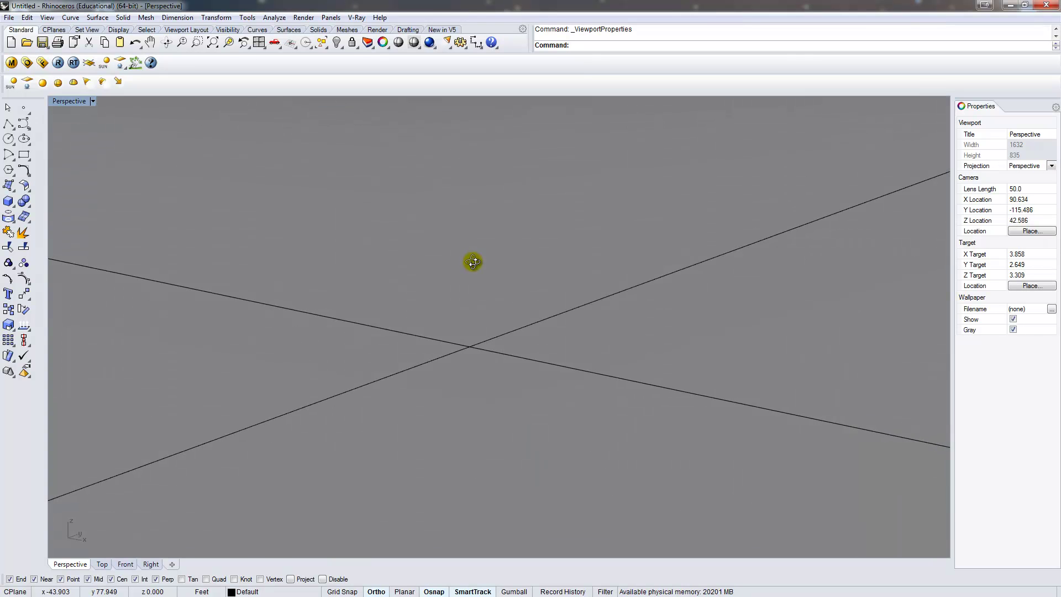
right_drag(426, 302, 423, 292)
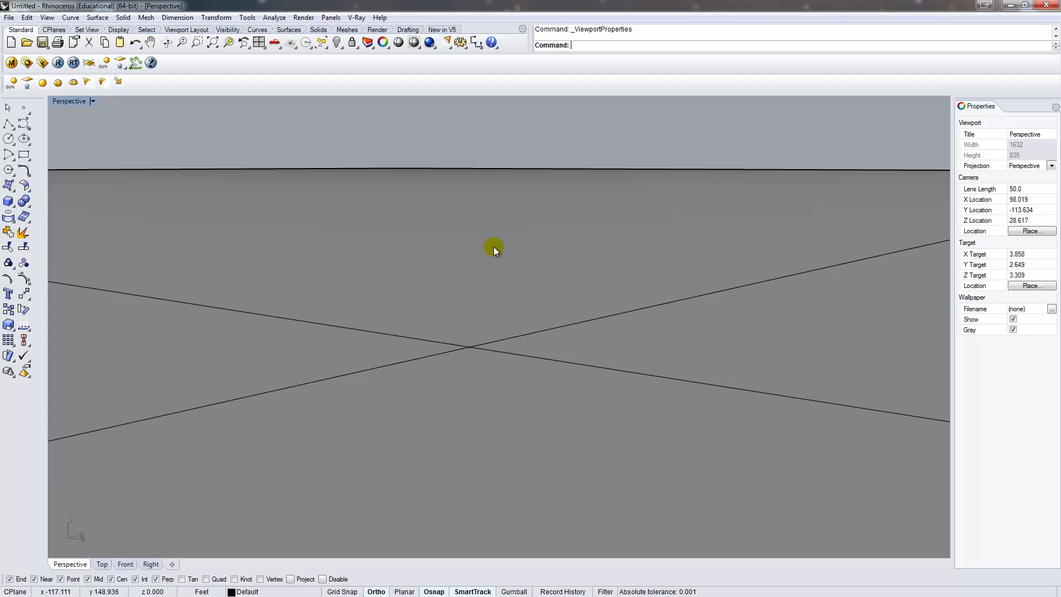
right_drag(389, 290, 458, 293)
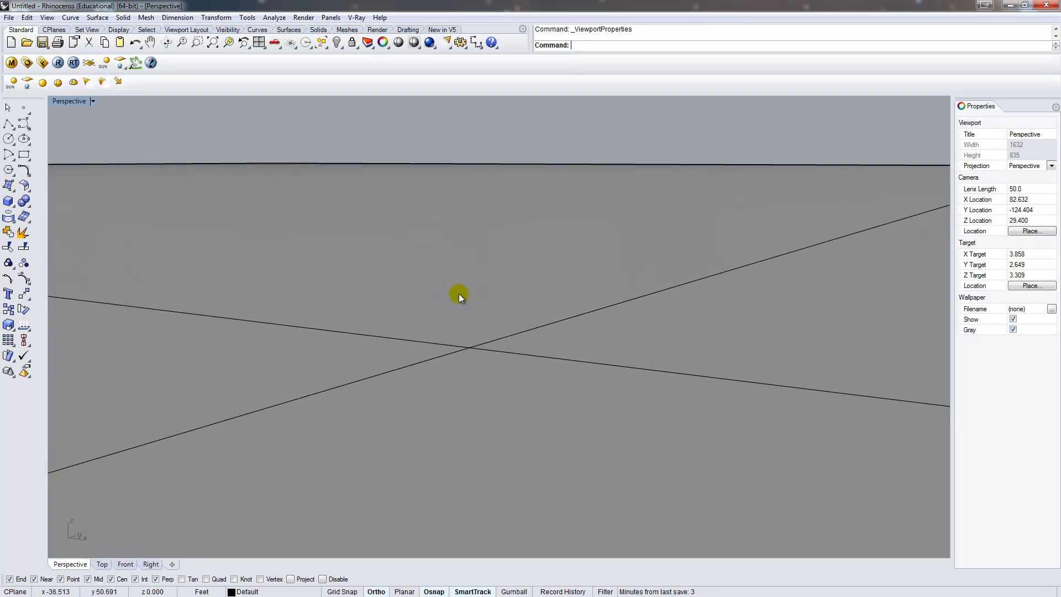
click(356, 206)
click(193, 144)
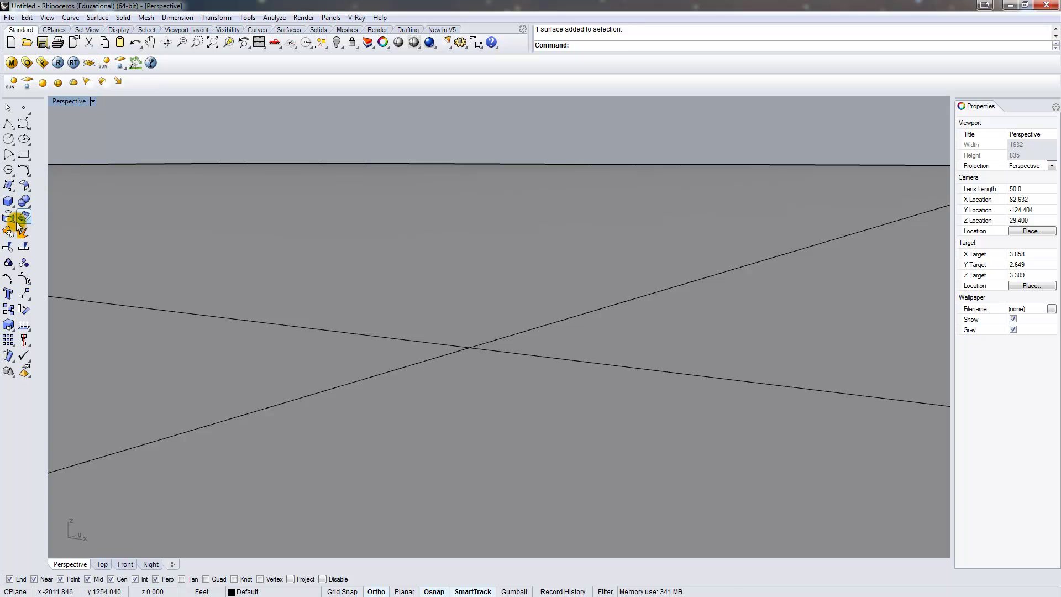
click(8, 201)
click(450, 295)
click(476, 403)
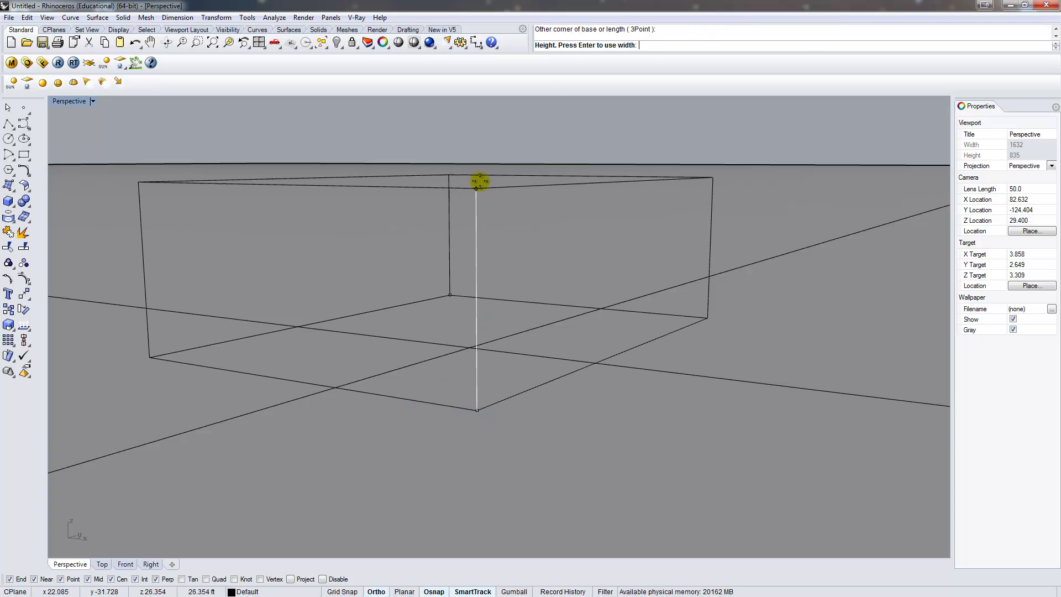
click(480, 211)
scroll(557, 247, down, 2)
right_drag(557, 246, 546, 244)
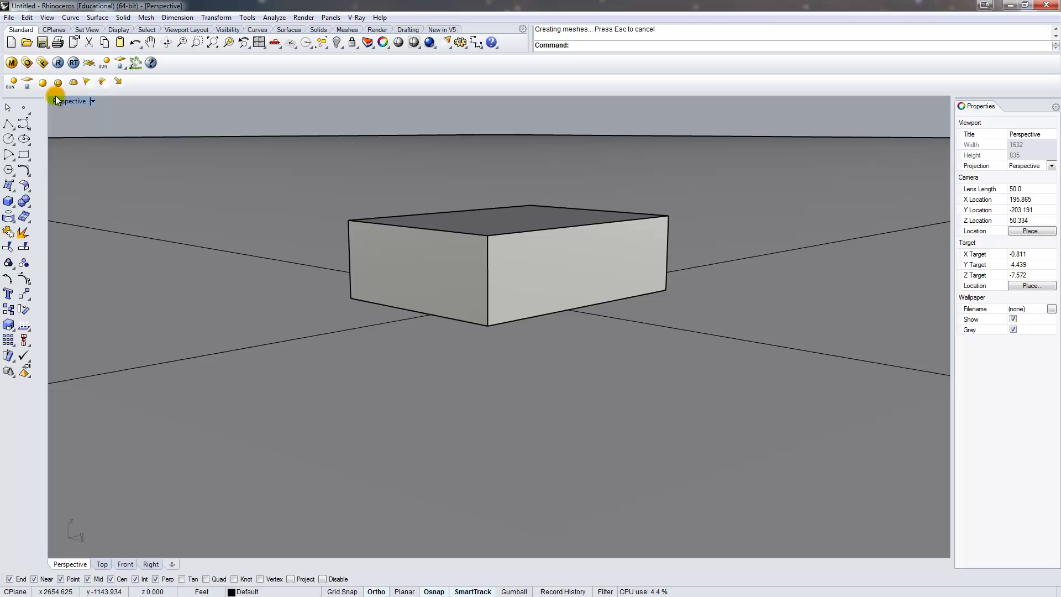
Step: Load the gi_irmap_medium.visopt V-Ray preset and switch off the environment GI skylight
click(27, 63)
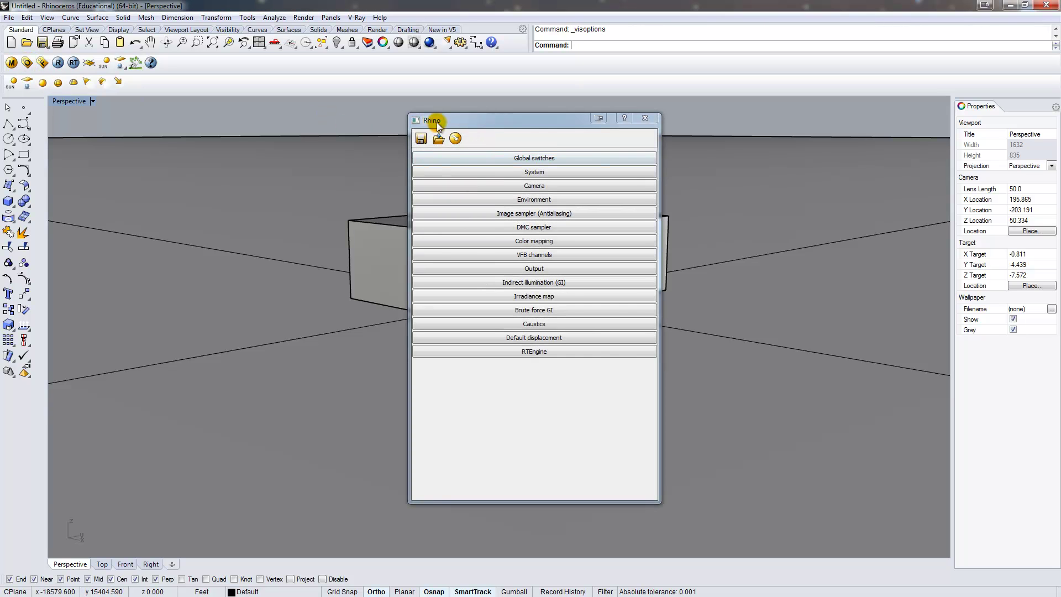
drag(437, 122, 415, 134)
click(417, 151)
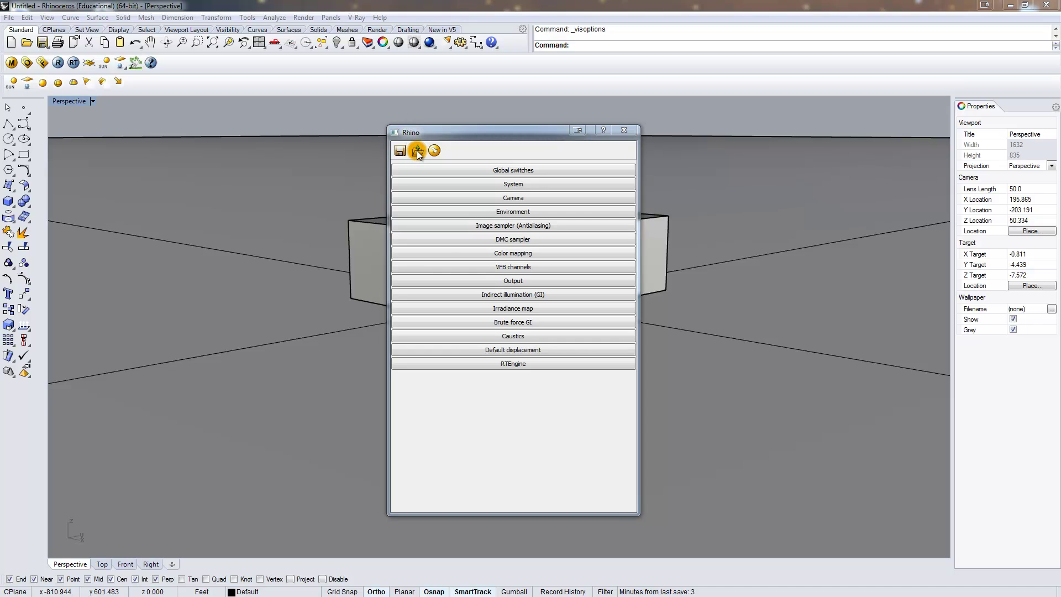
click(508, 328)
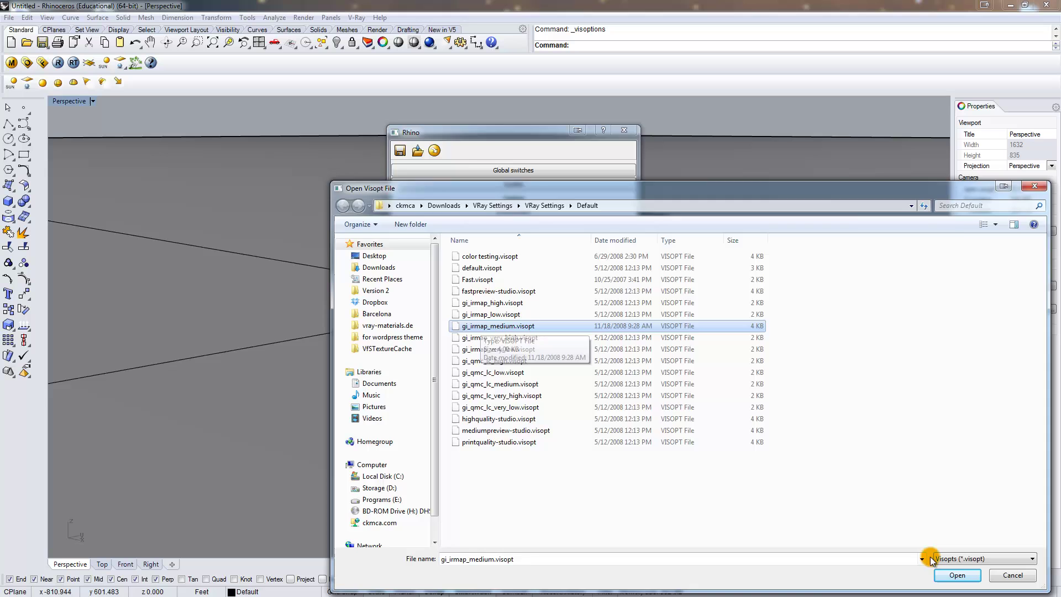
click(957, 575)
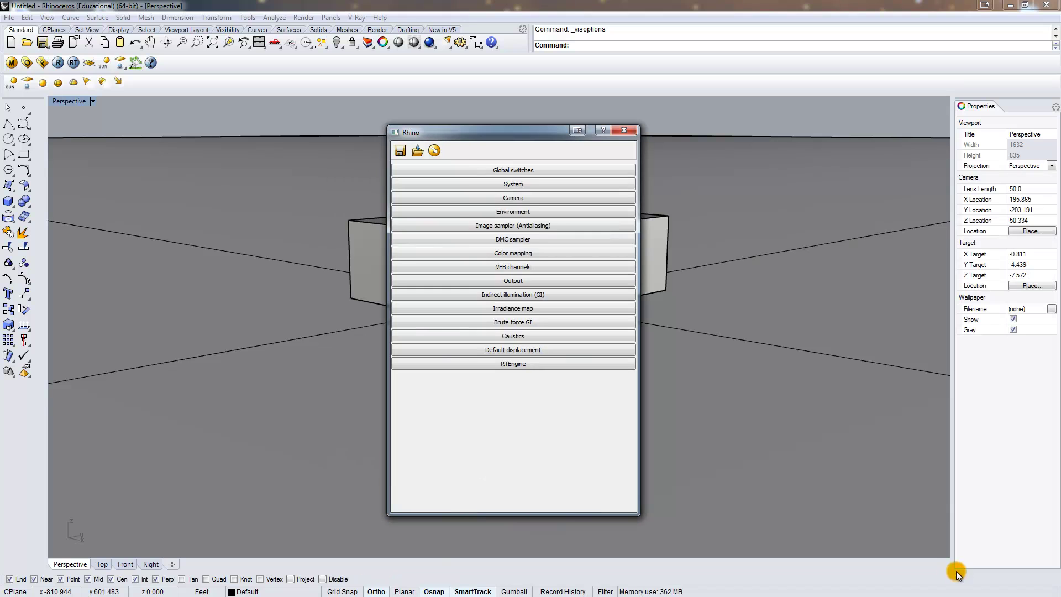
click(531, 211)
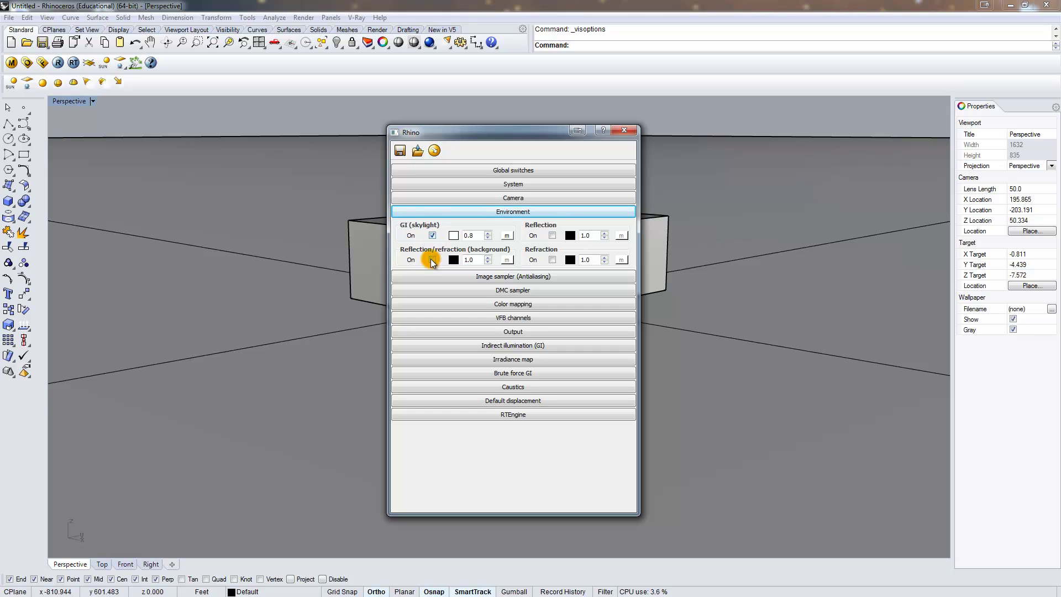
click(433, 236)
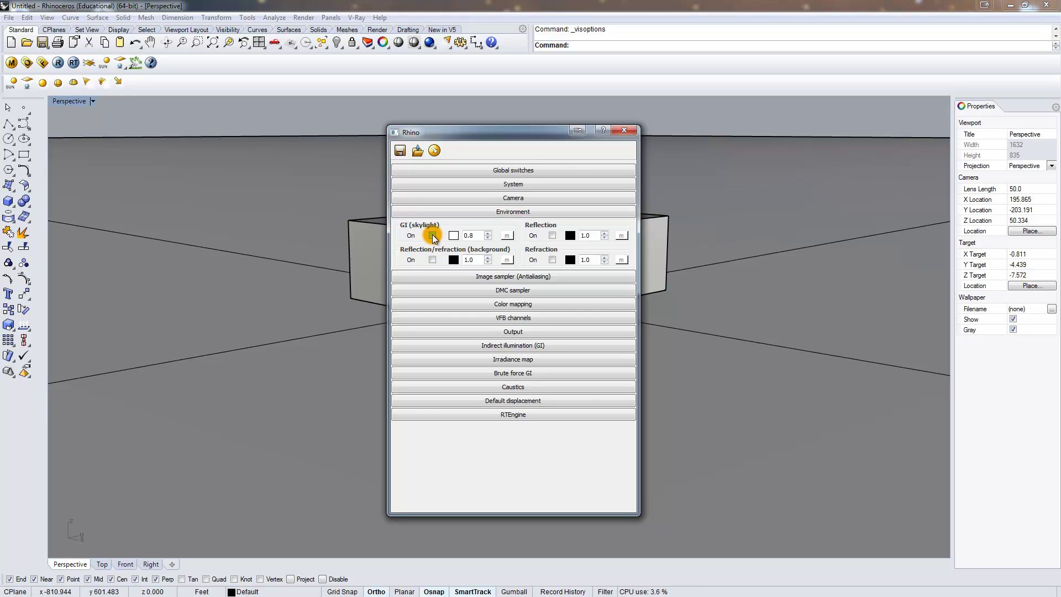
click(625, 131)
right_drag(498, 166, 484, 187)
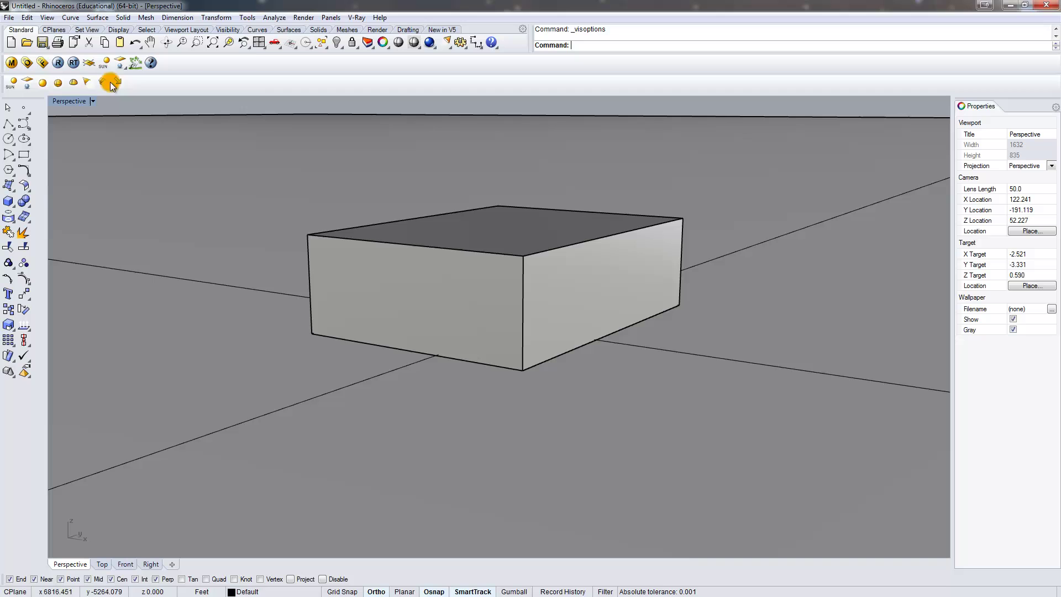
Step: Test-render in V-Ray, set the output size to match the view (1024 × 708), and render again
click(59, 63)
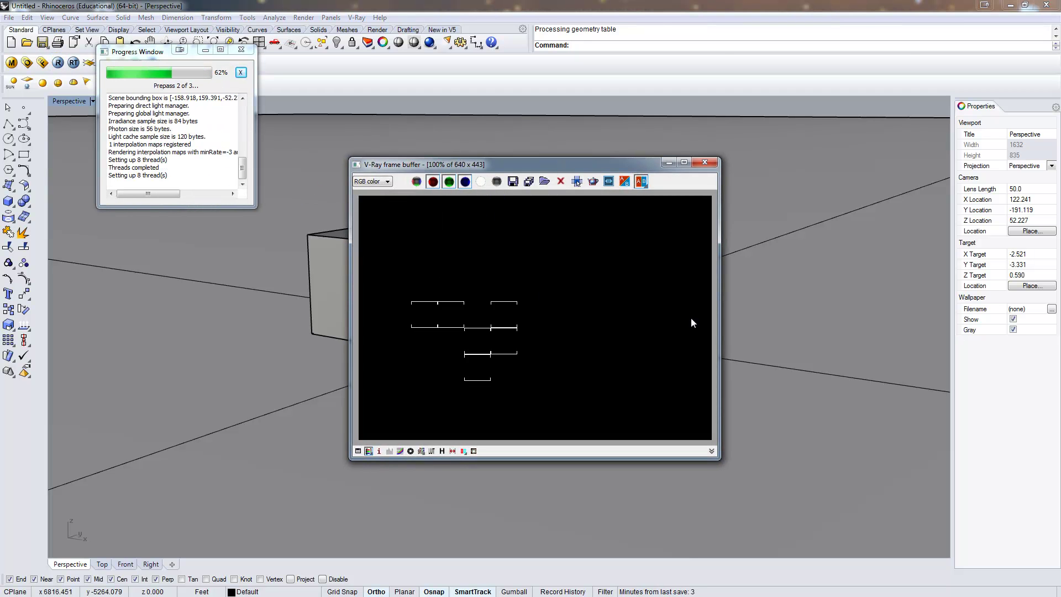
click(704, 163)
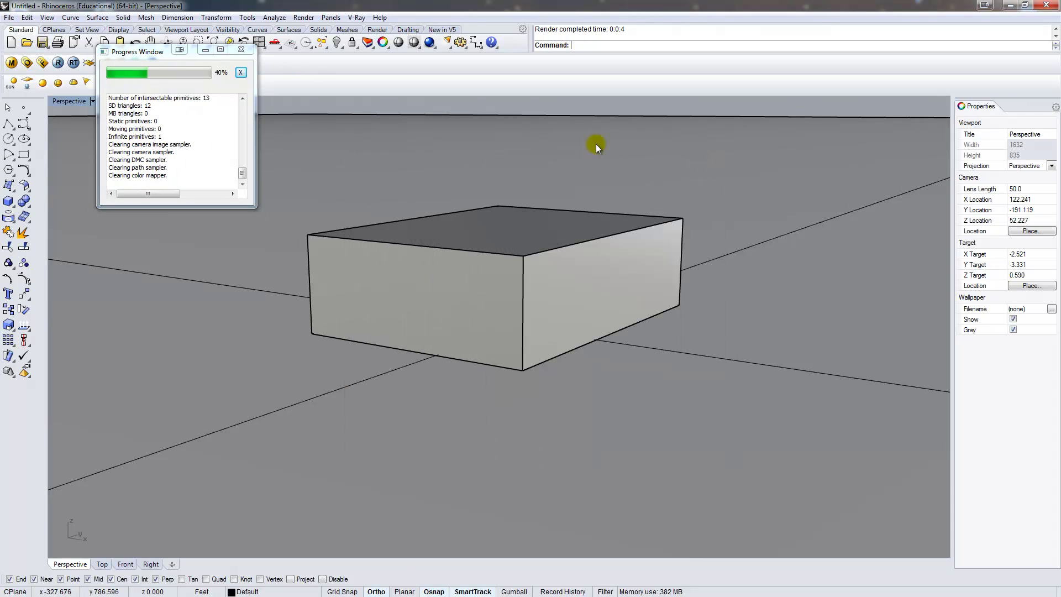
click(43, 64)
click(522, 334)
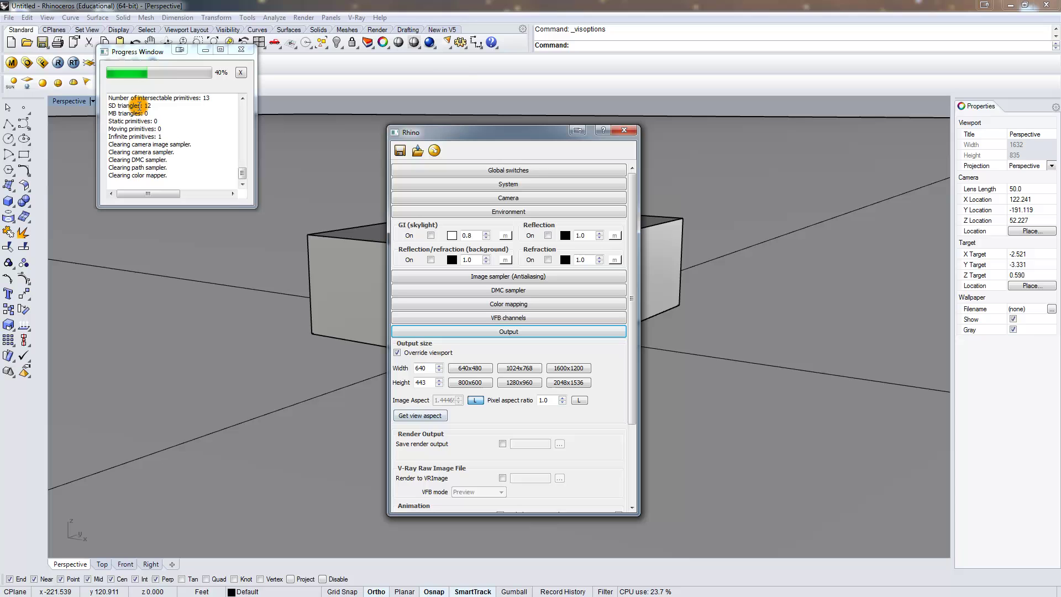
click(436, 418)
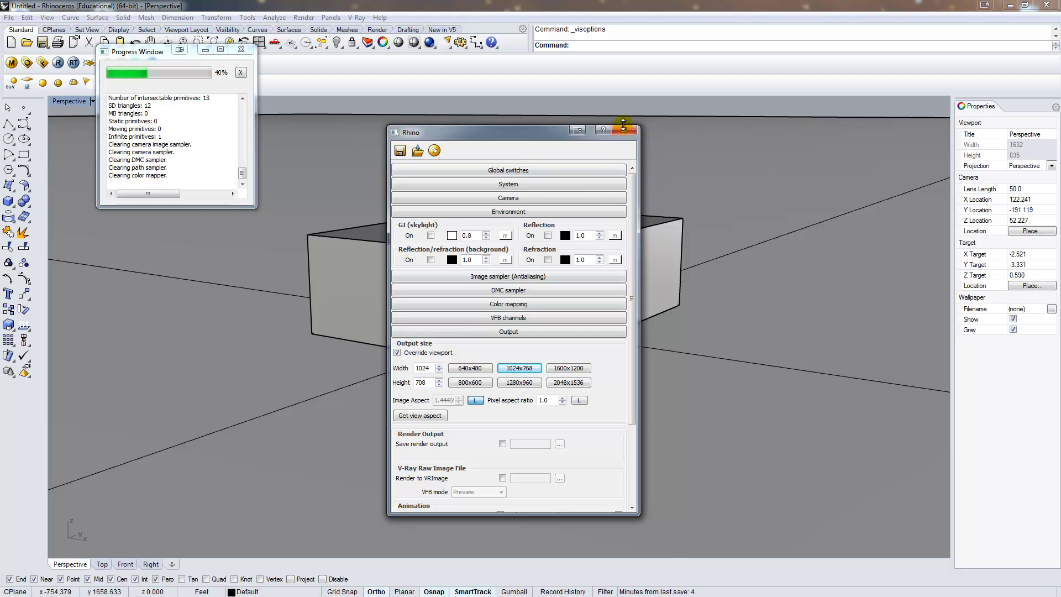
click(624, 130)
click(58, 62)
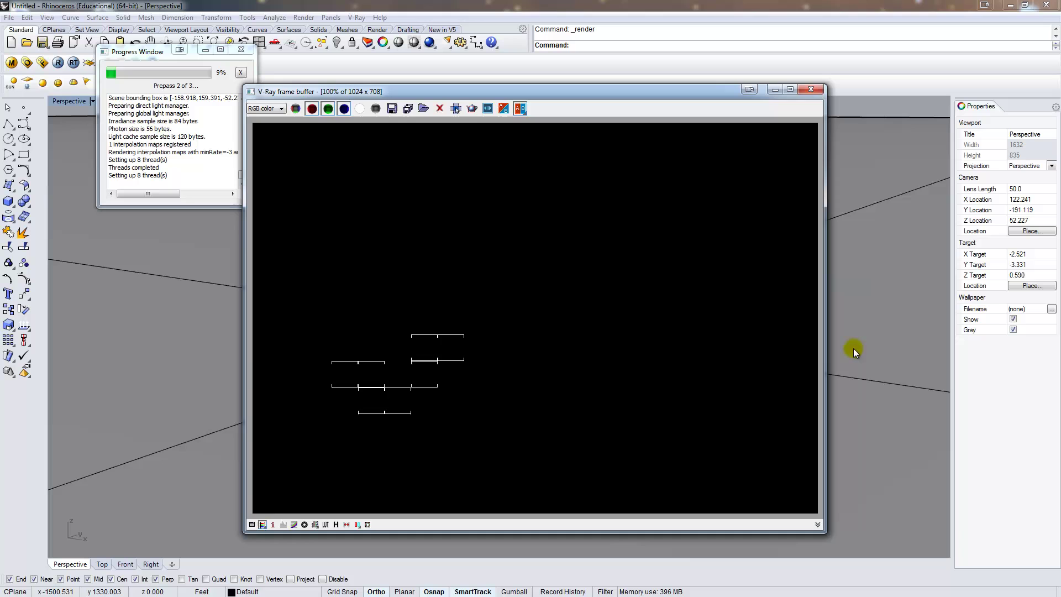
click(811, 89)
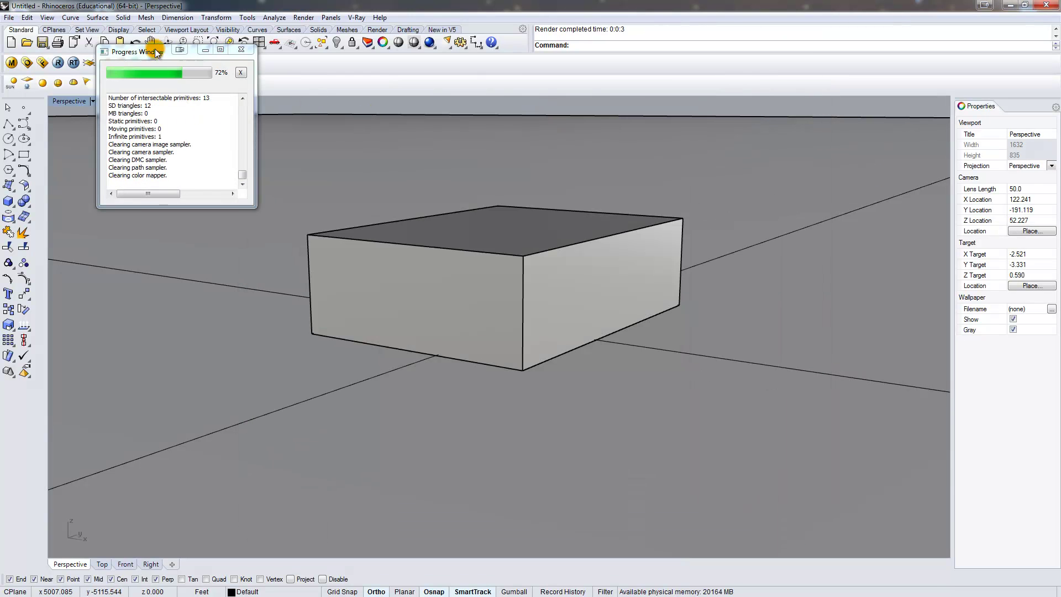
click(241, 73)
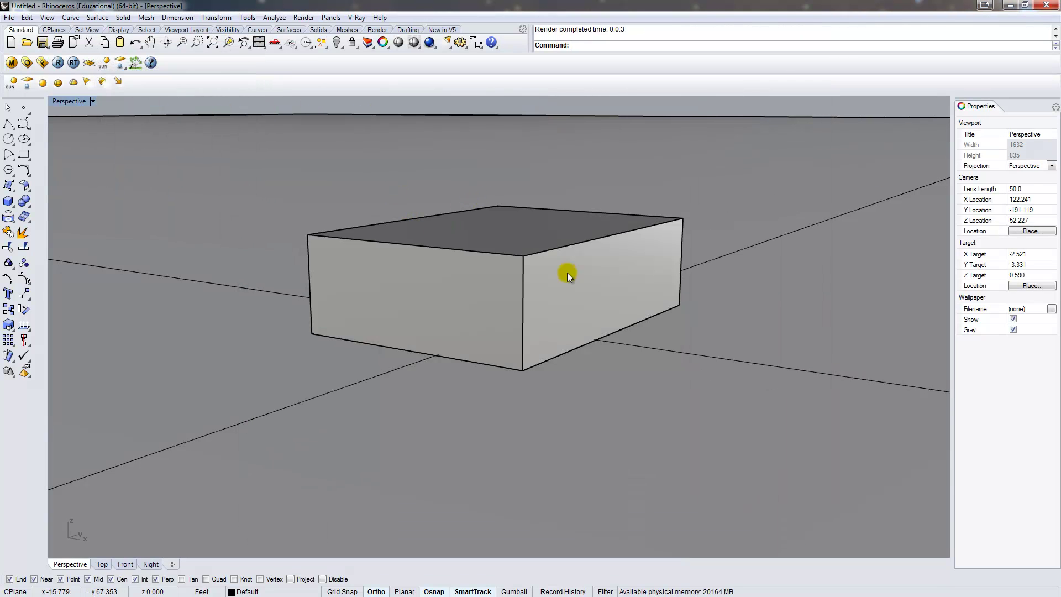
Step: Undo the accidental plane move and orbit to view the box from above
right_drag(567, 273, 725, 332)
drag(725, 333, 659, 304)
key(ctrl+z)
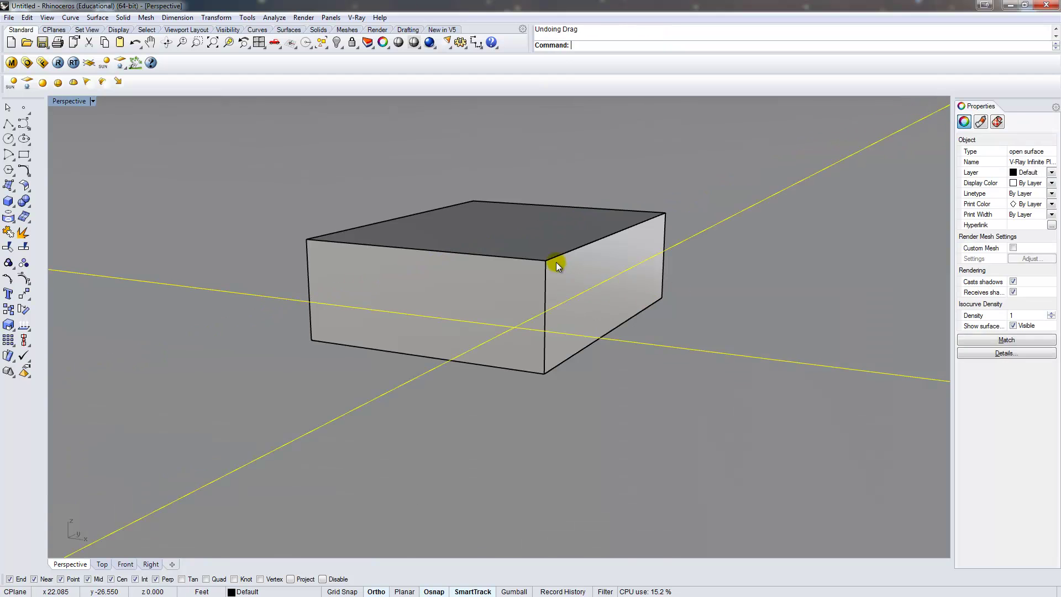
click(556, 262)
click(689, 301)
right_drag(690, 301, 480, 319)
right_drag(510, 375, 531, 356)
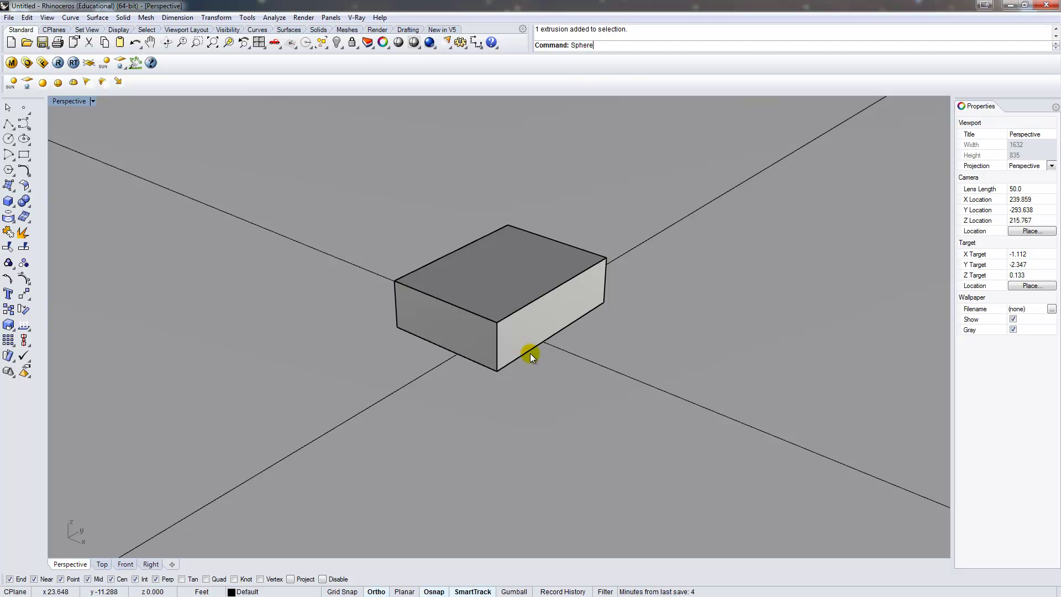
Step: Create a small sphere beside the box and lift it above the plane
key(Return)
click(683, 369)
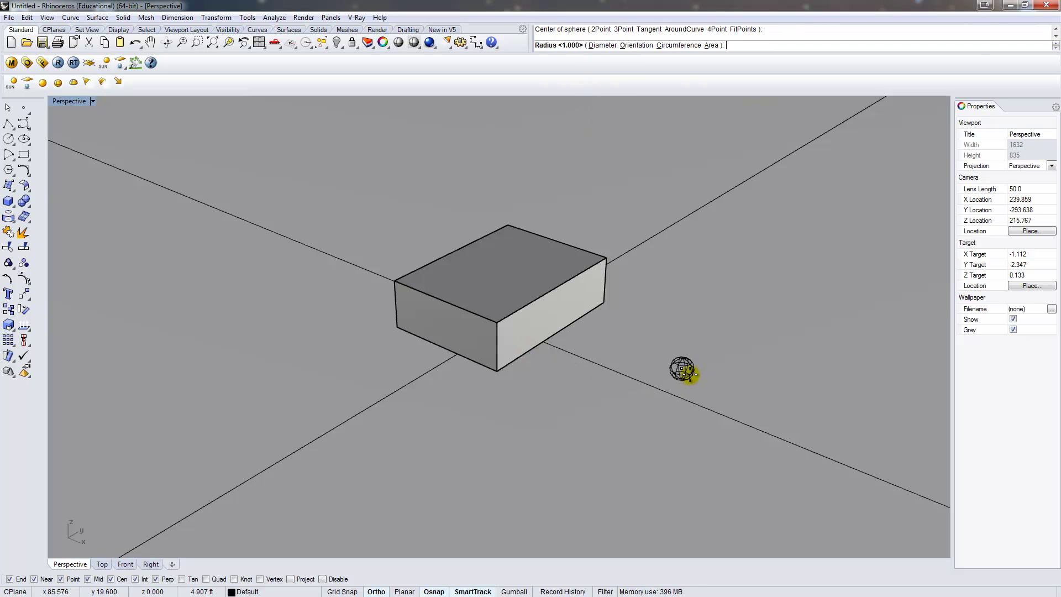
click(691, 374)
click(688, 370)
drag(688, 370, 692, 323)
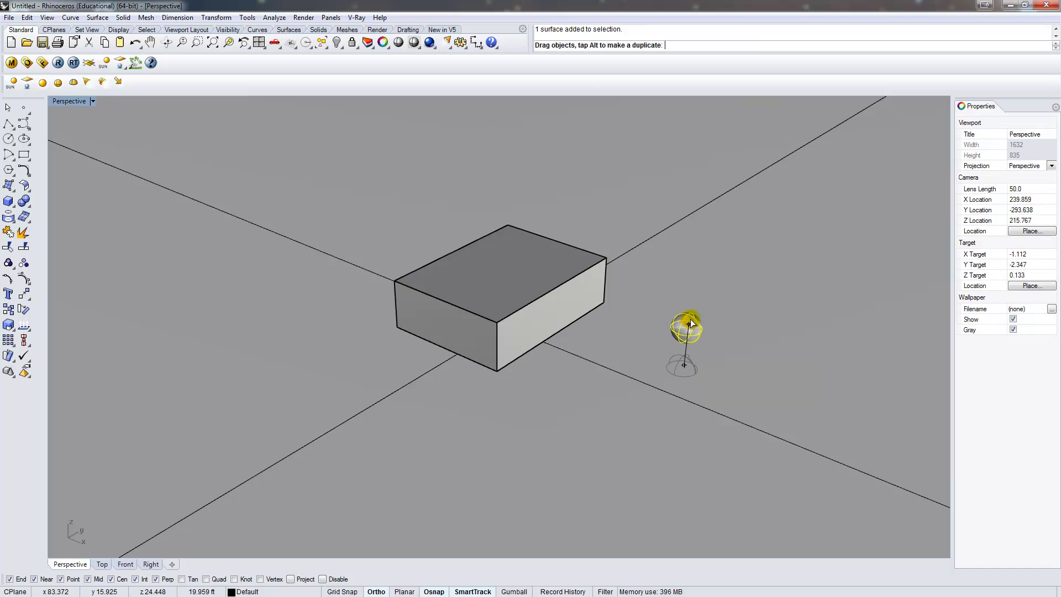
drag(708, 274, 708, 275)
right_drag(689, 305, 709, 291)
Step: Create a new standard scene material named light1 and render its preview swatch
click(11, 62)
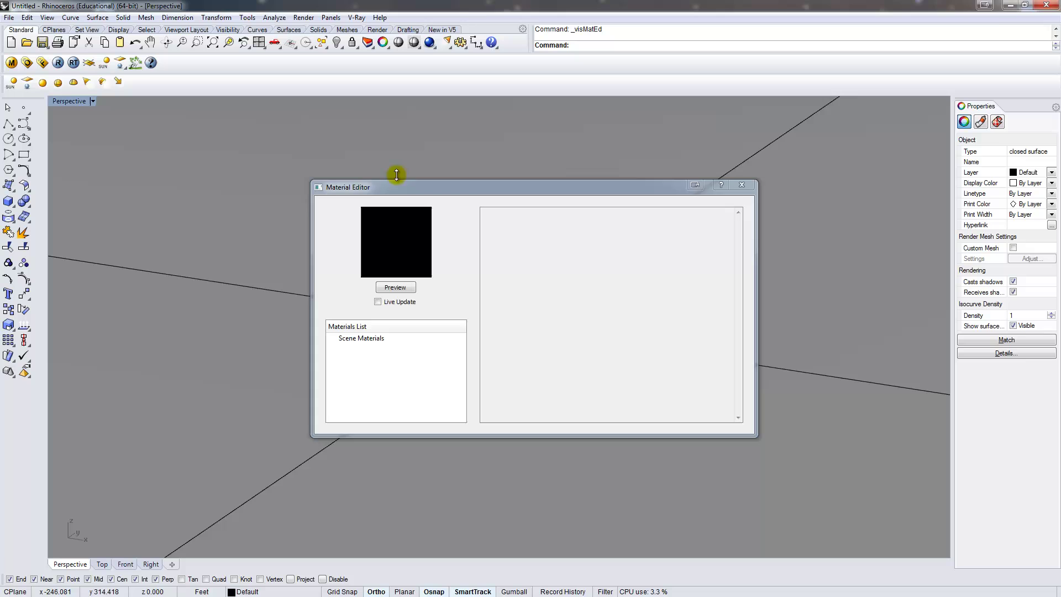
drag(396, 173, 264, 173)
right_click(250, 324)
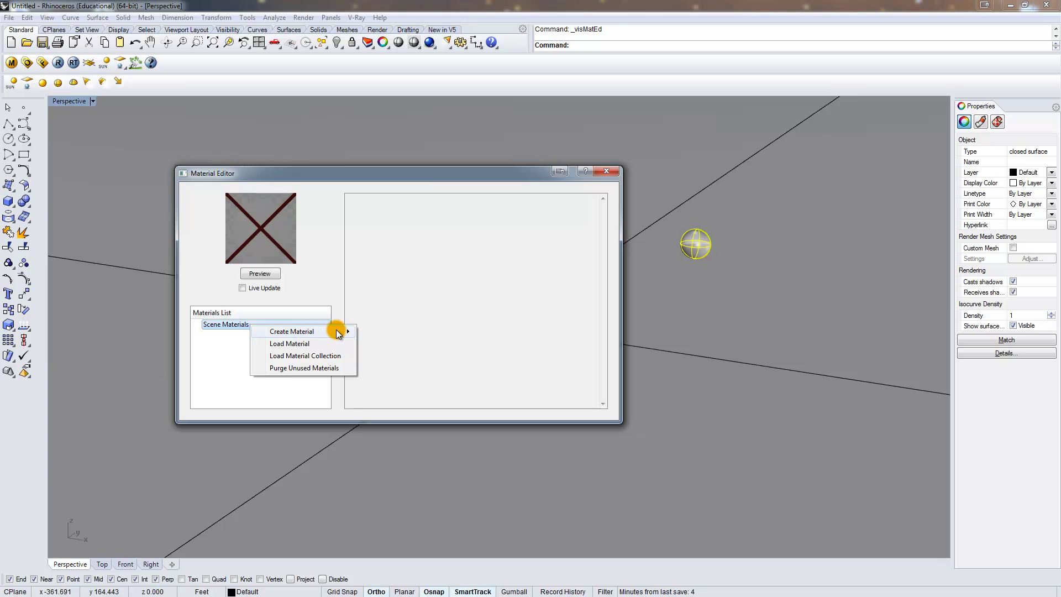
mouse_move(338, 332)
click(385, 373)
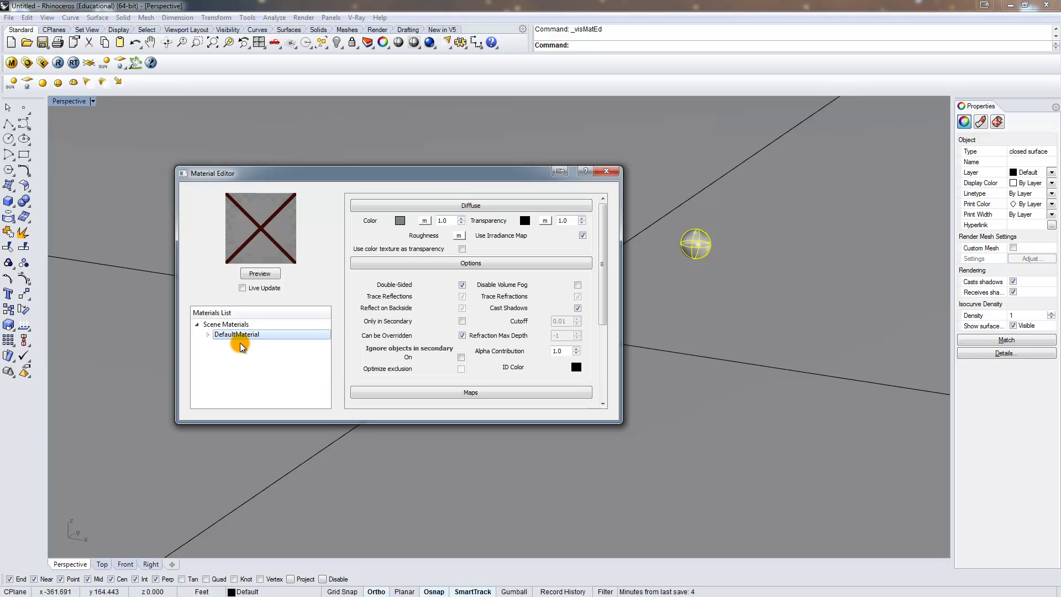
double_click(243, 335)
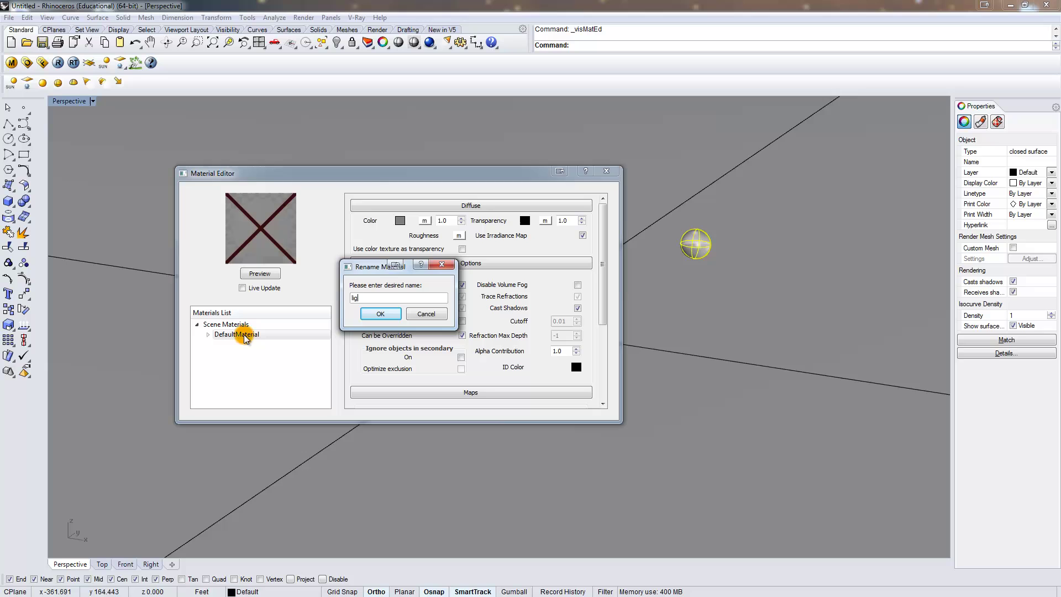
key(Return)
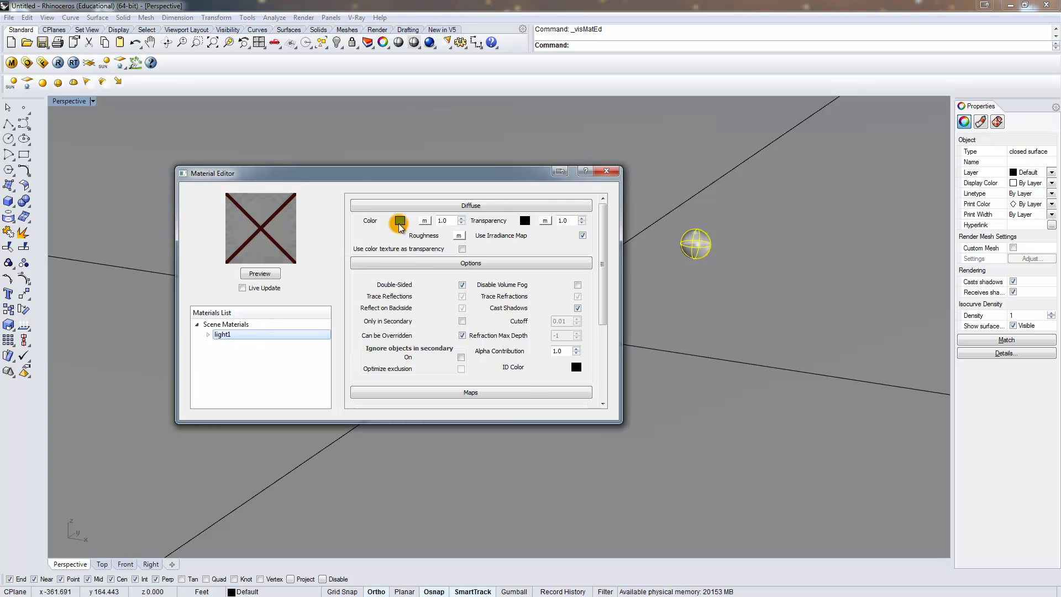
click(260, 273)
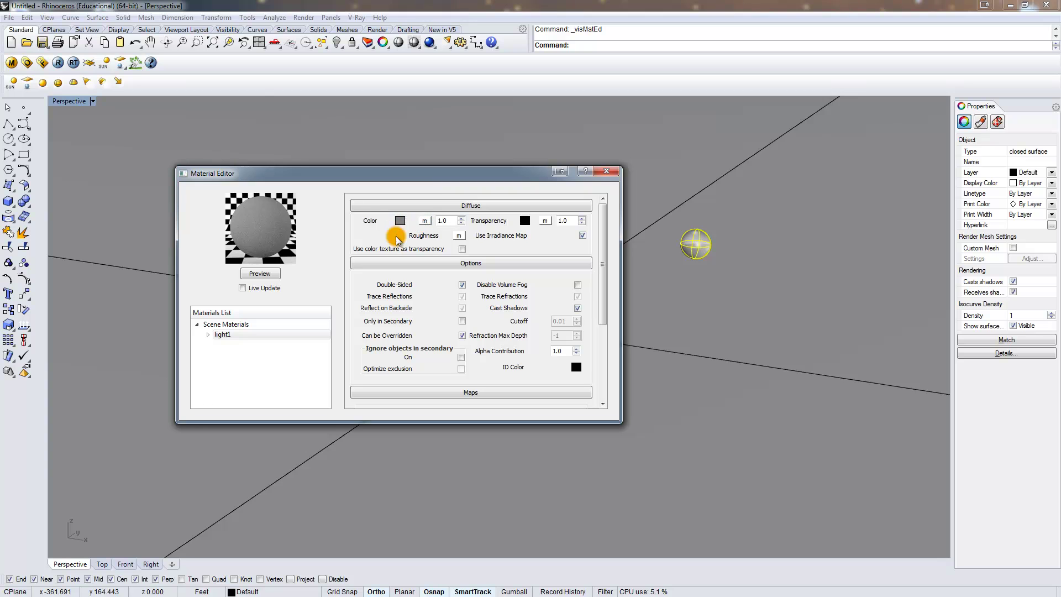
click(221, 336)
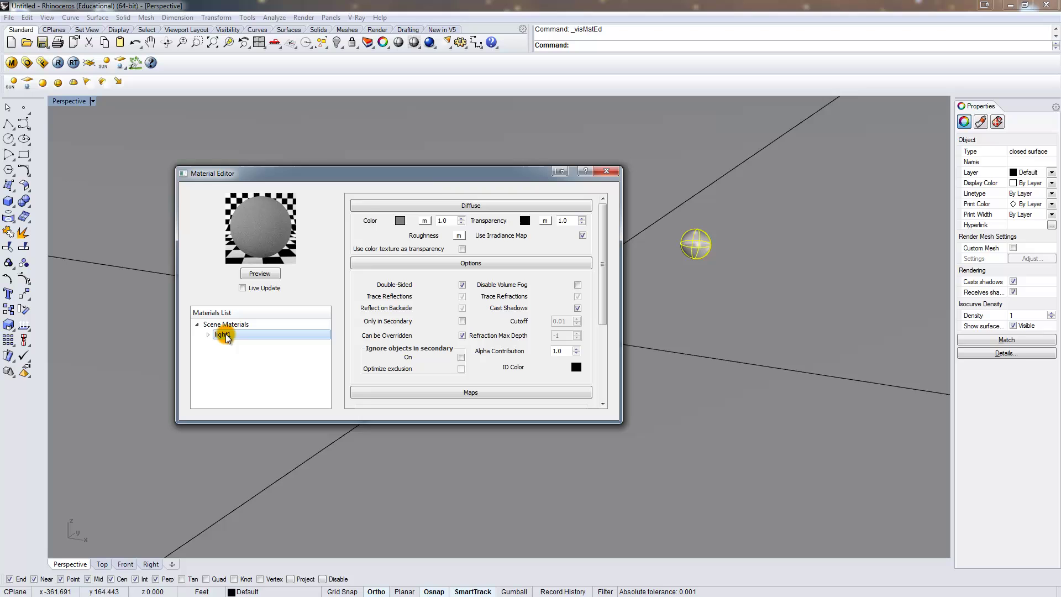
Step: Add an emissive layer to the light1 material and refresh its preview
right_click(226, 338)
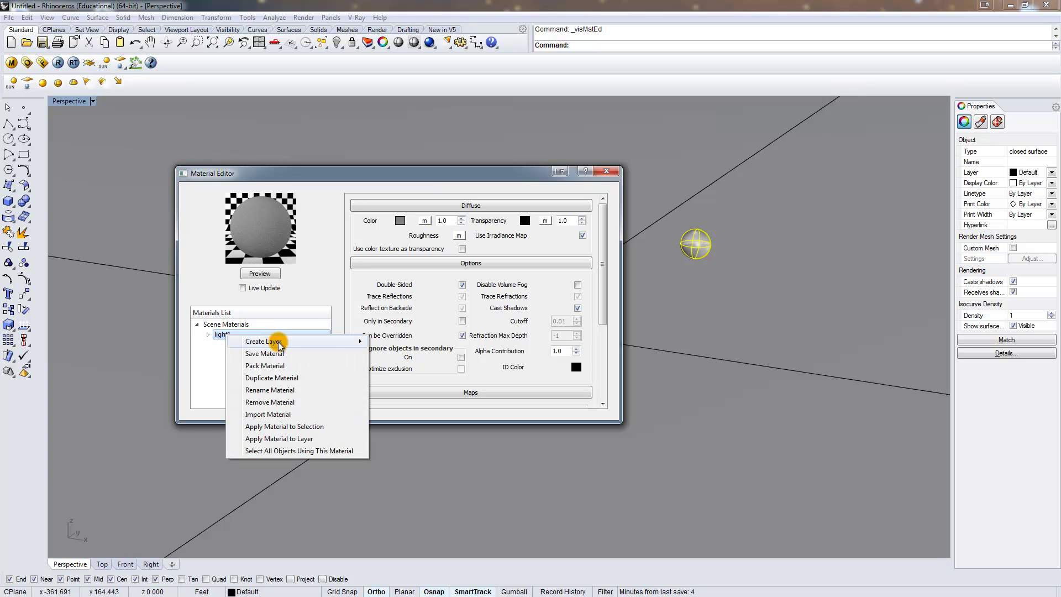
mouse_move(281, 341)
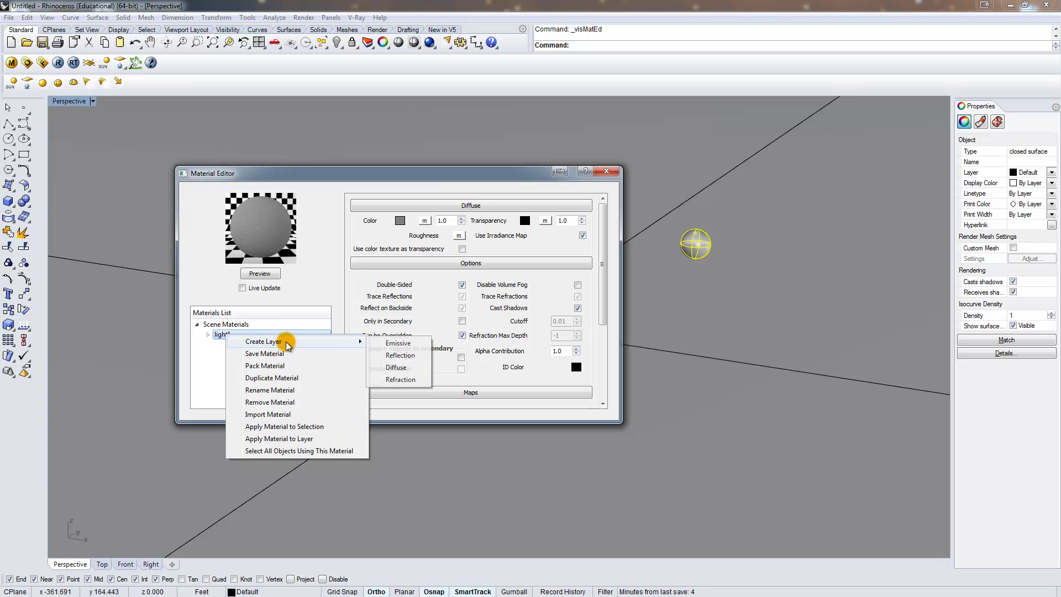
click(399, 342)
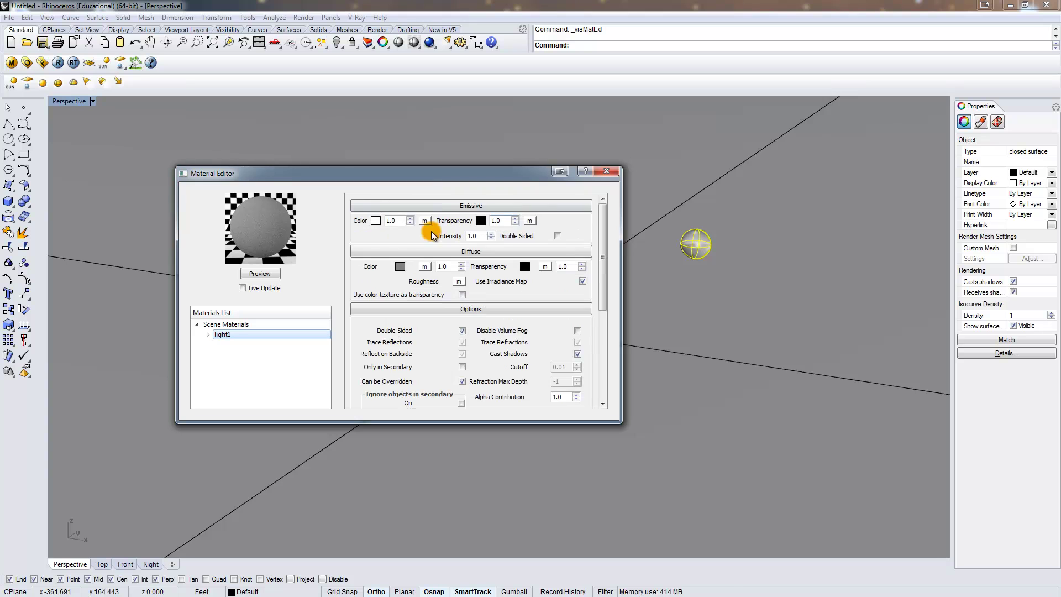
click(272, 273)
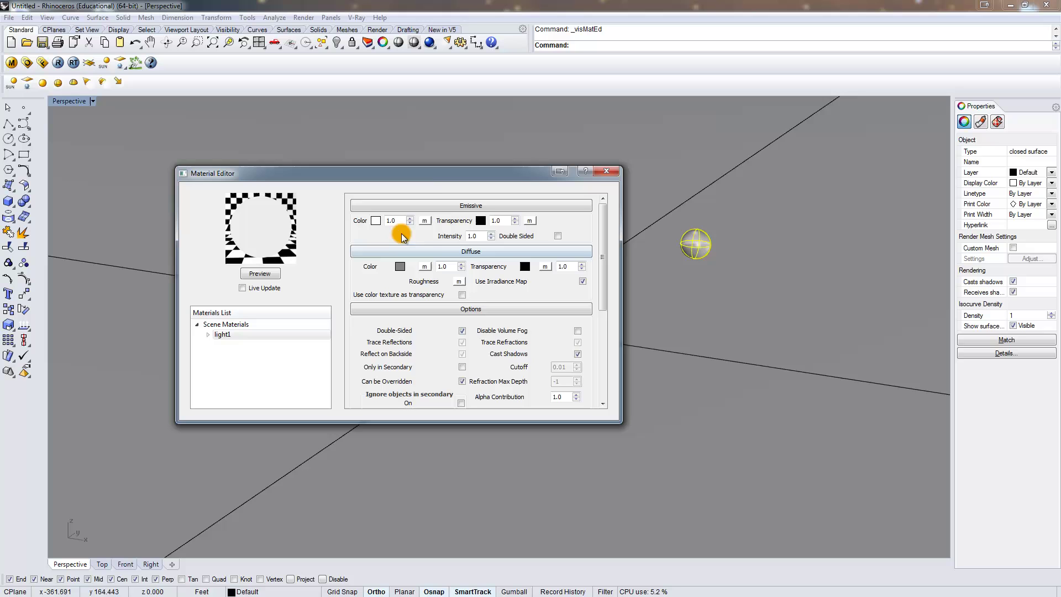
click(245, 335)
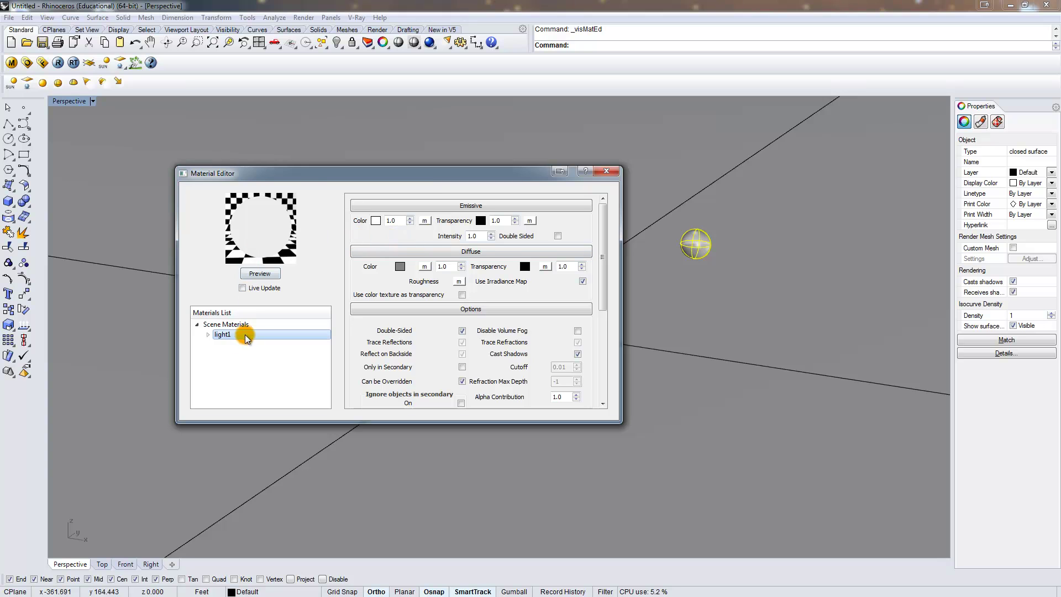
Step: Apply light1 to the sphere, make its emissive colour red, and close the editor
right_click(283, 335)
click(359, 429)
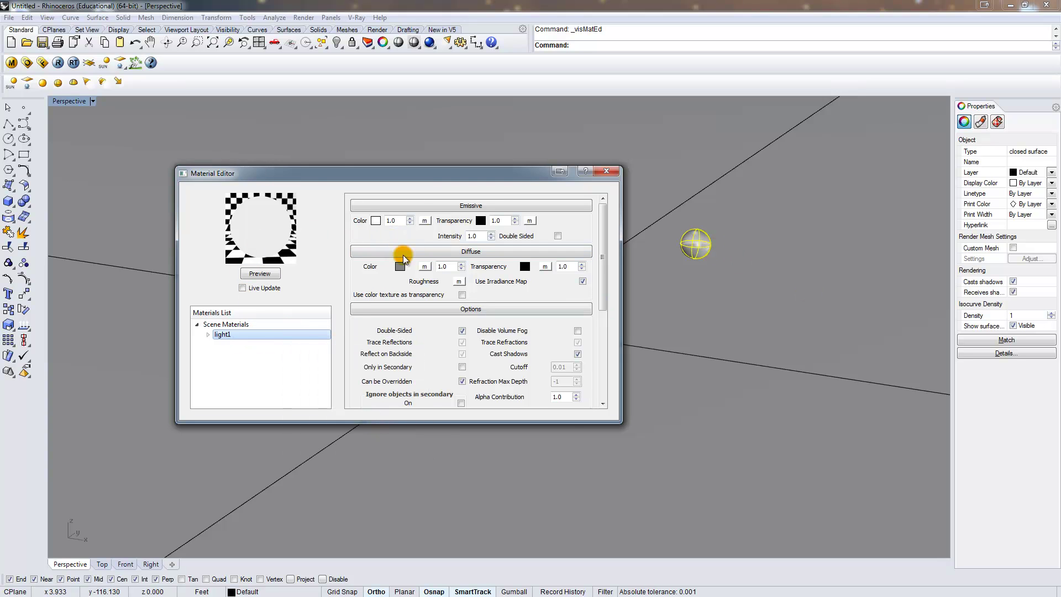
click(376, 221)
click(417, 243)
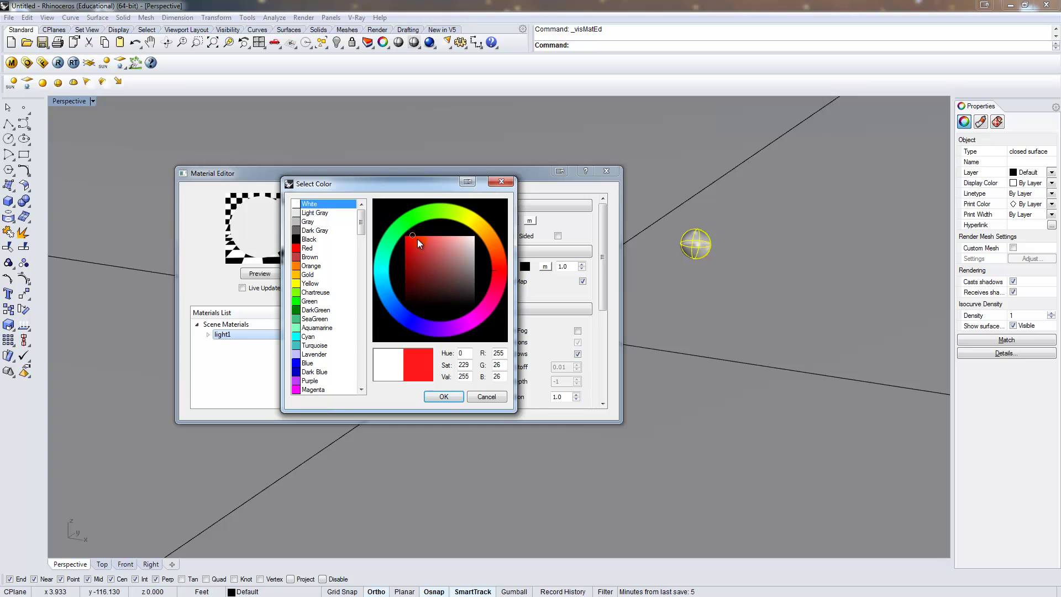
click(444, 396)
click(261, 274)
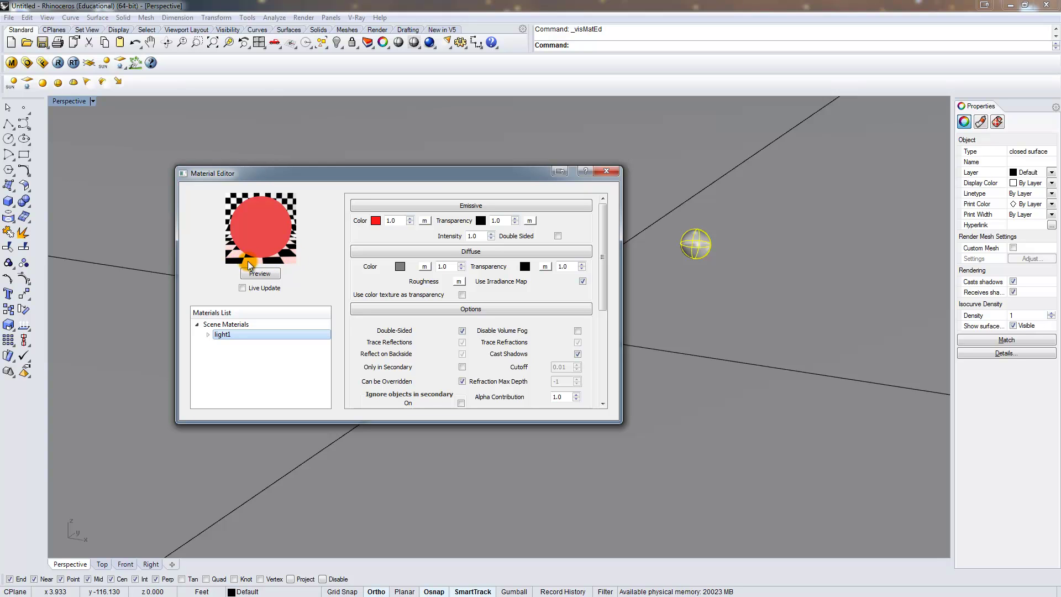
click(607, 171)
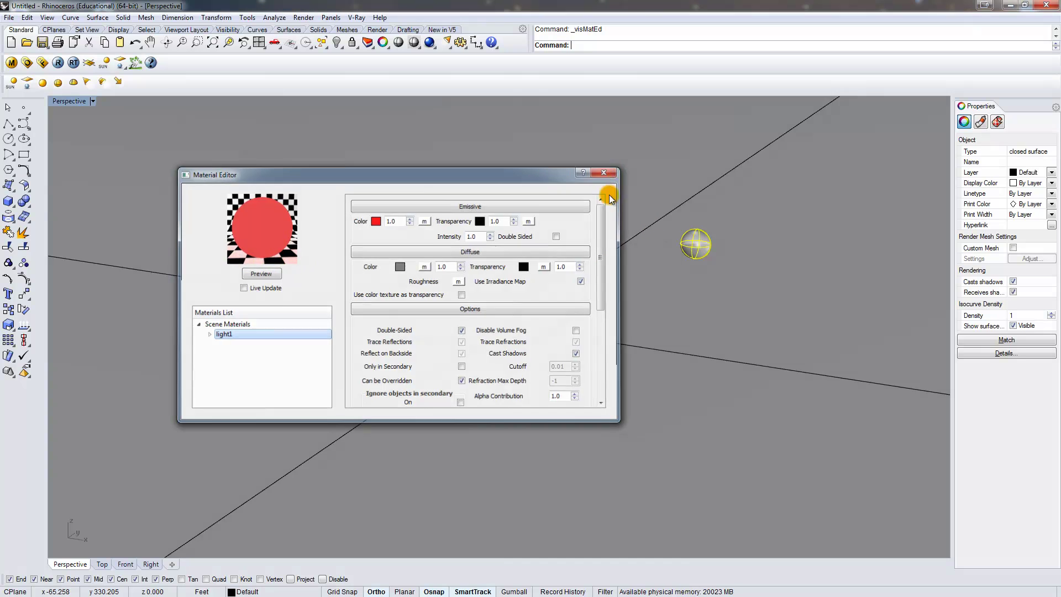
Step: Orbit the perspective view and start a V-Ray render of the box and red sphere
right_drag(597, 243, 634, 241)
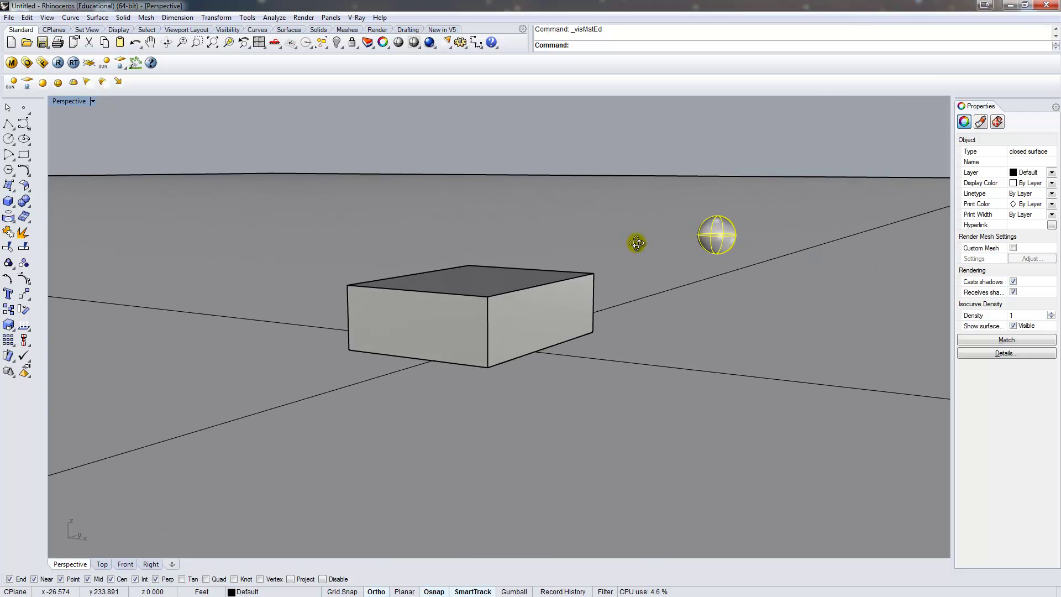
click(57, 62)
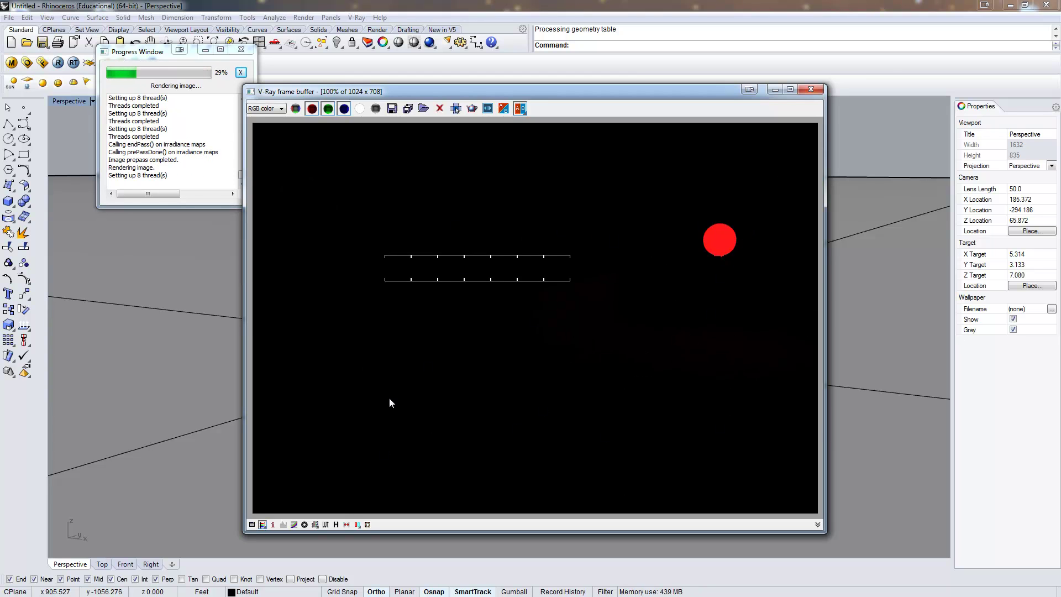
Step: Change light1's emissive intensity from 1.0 to 30 in the Material Editor
click(811, 89)
click(11, 62)
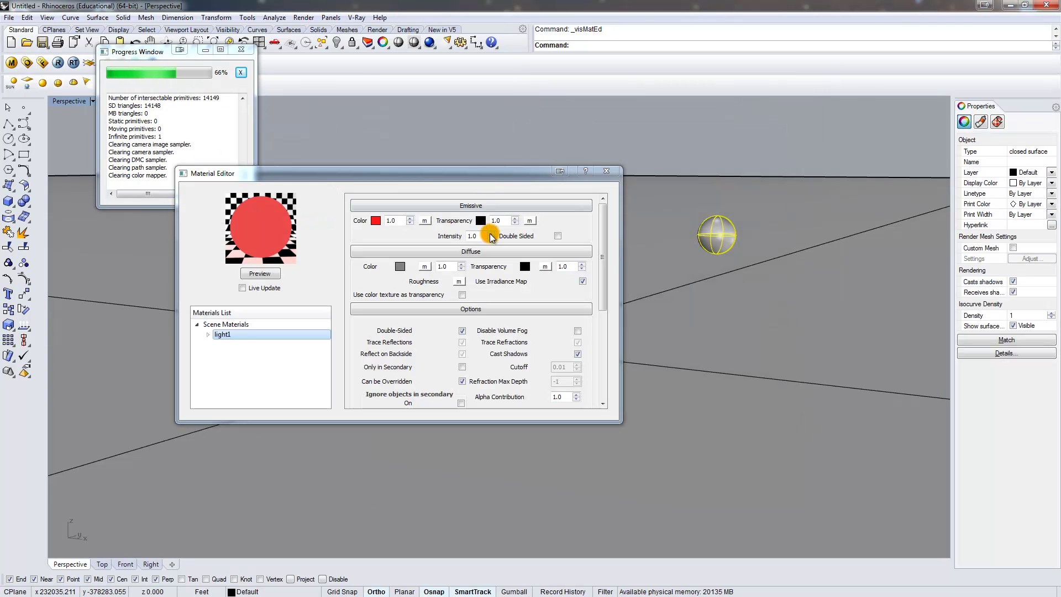
click(479, 236)
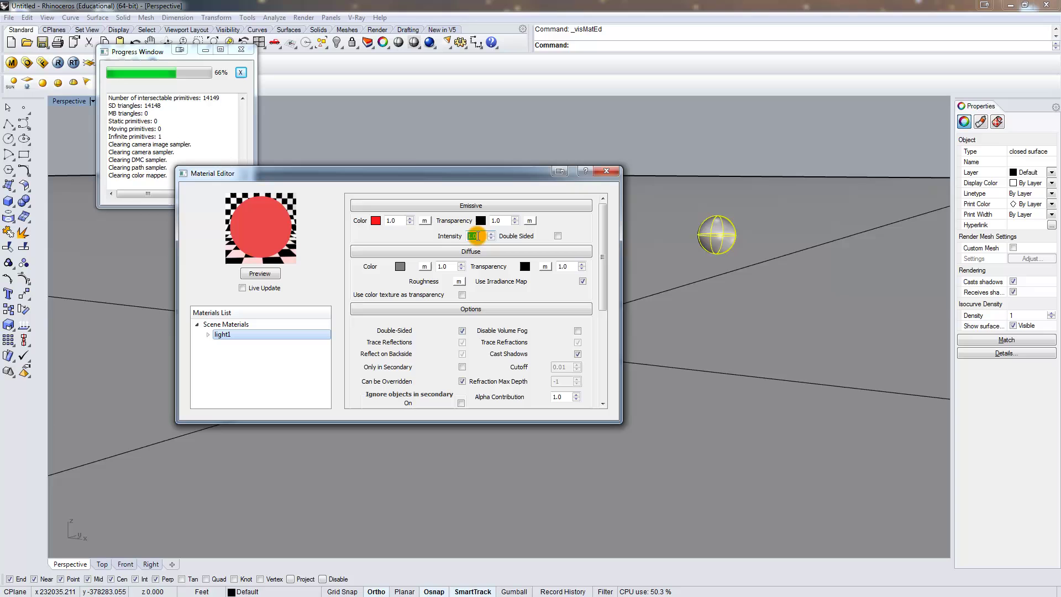
drag(480, 236, 439, 239)
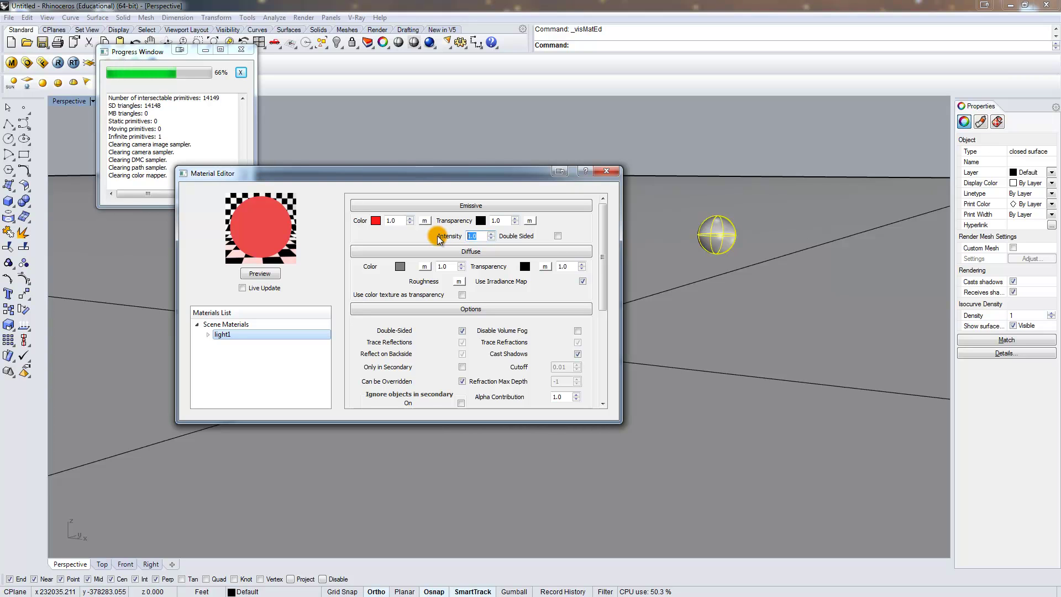
text(30)
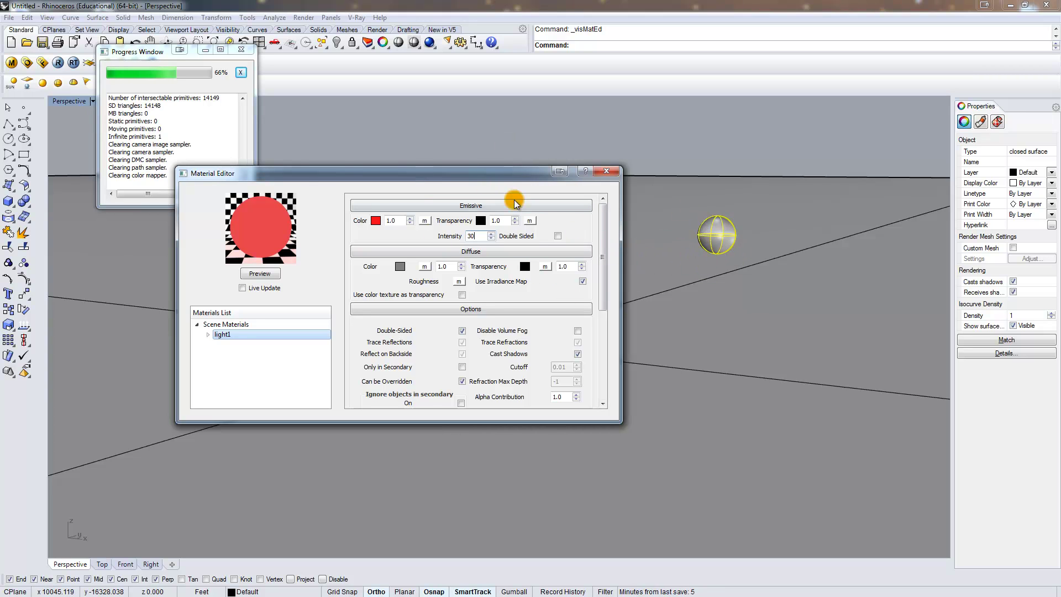
double_click(462, 238)
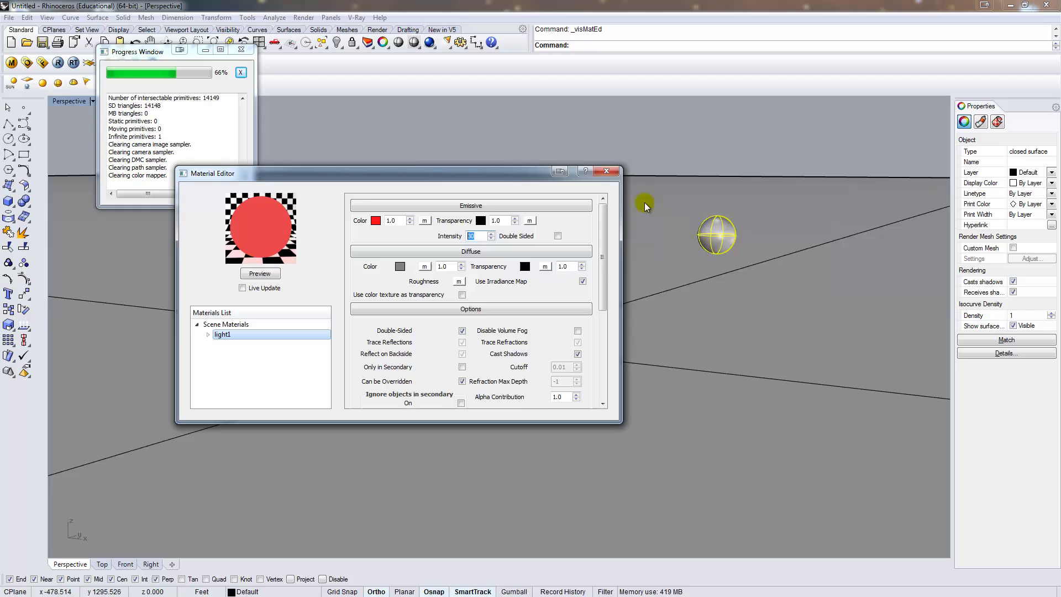
drag(502, 175, 435, 265)
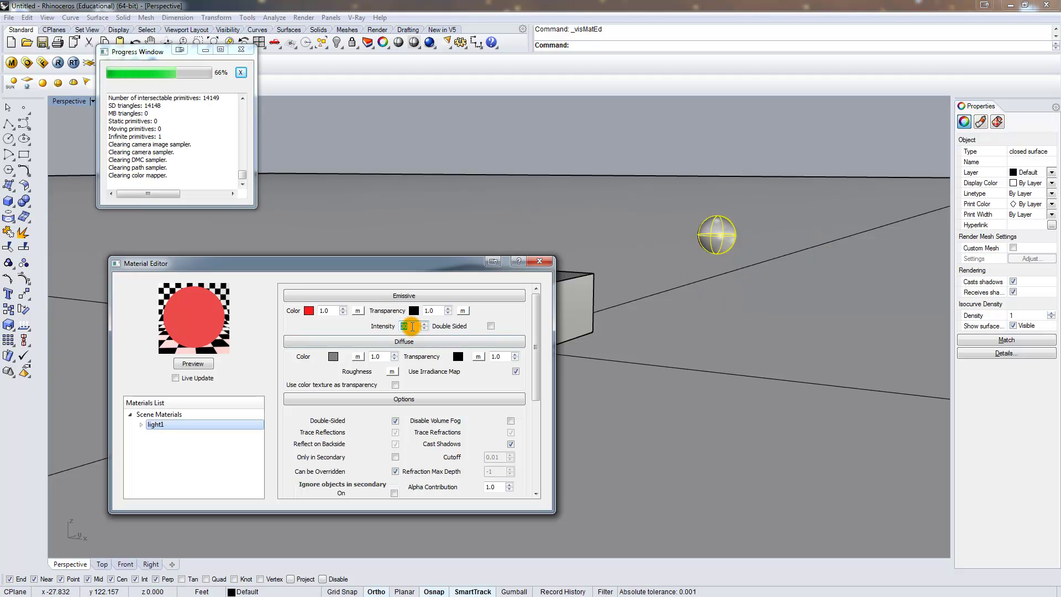
click(540, 262)
Step: Render the scene with the brighter sphere, then reopen the V-Ray Material Editor
click(58, 62)
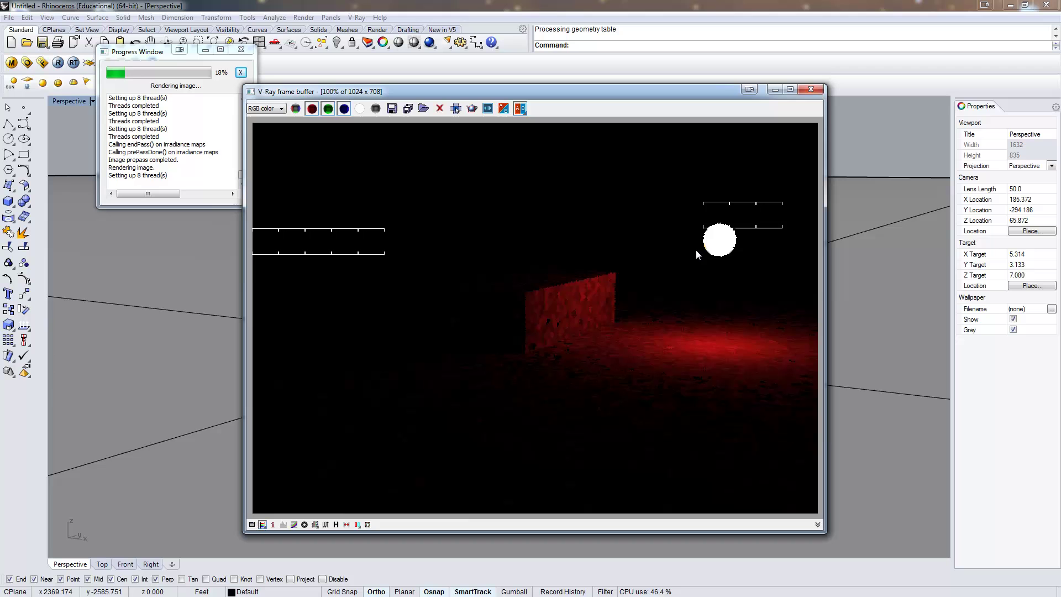
click(722, 240)
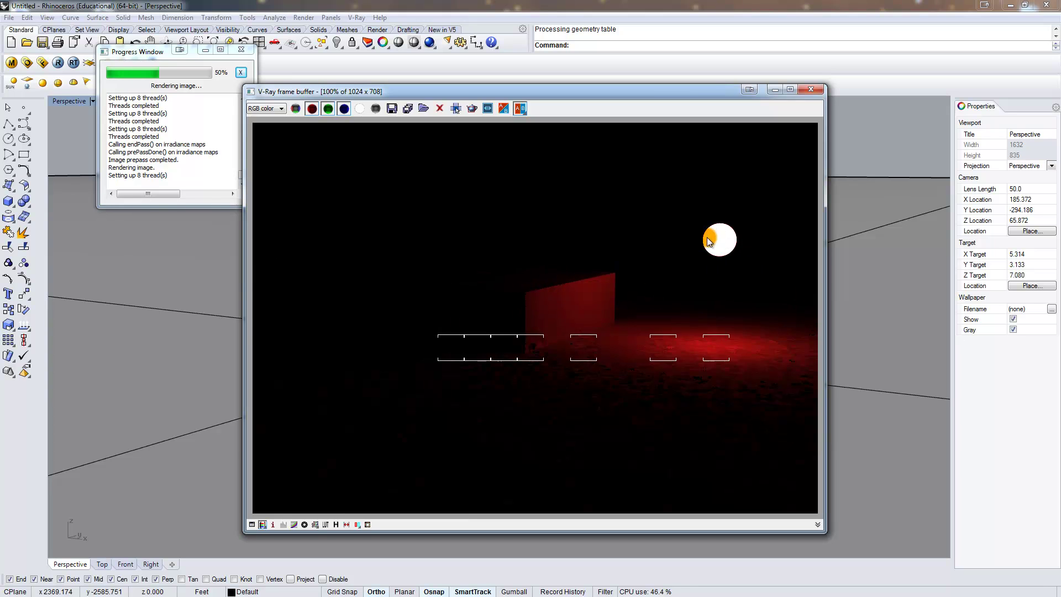
click(706, 245)
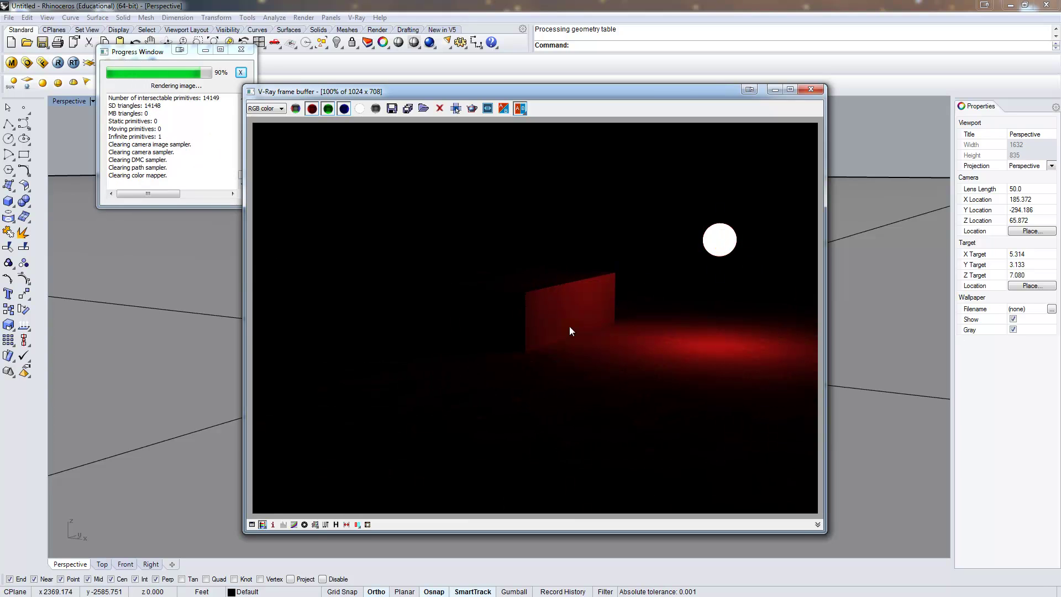
click(731, 235)
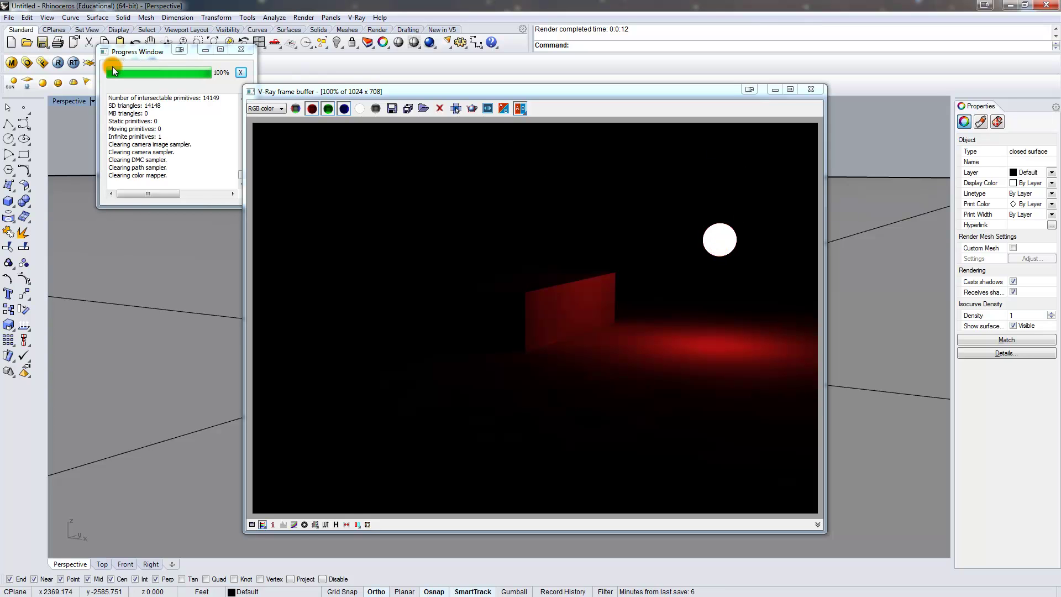
click(17, 63)
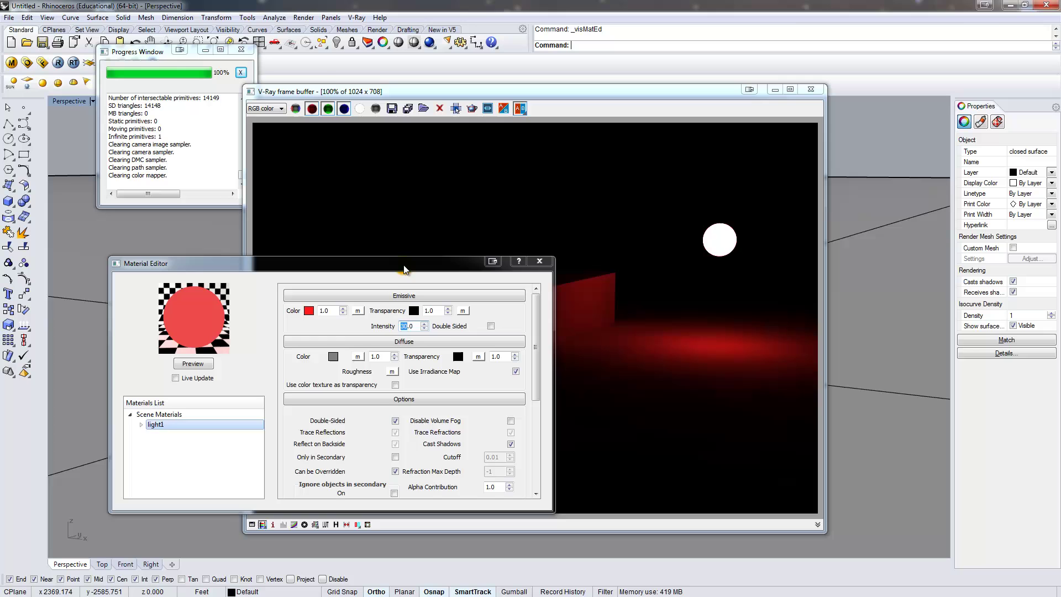
Step: Set light1's diffuse transparency colour to white, then close the editor to view the render
click(387, 319)
click(460, 320)
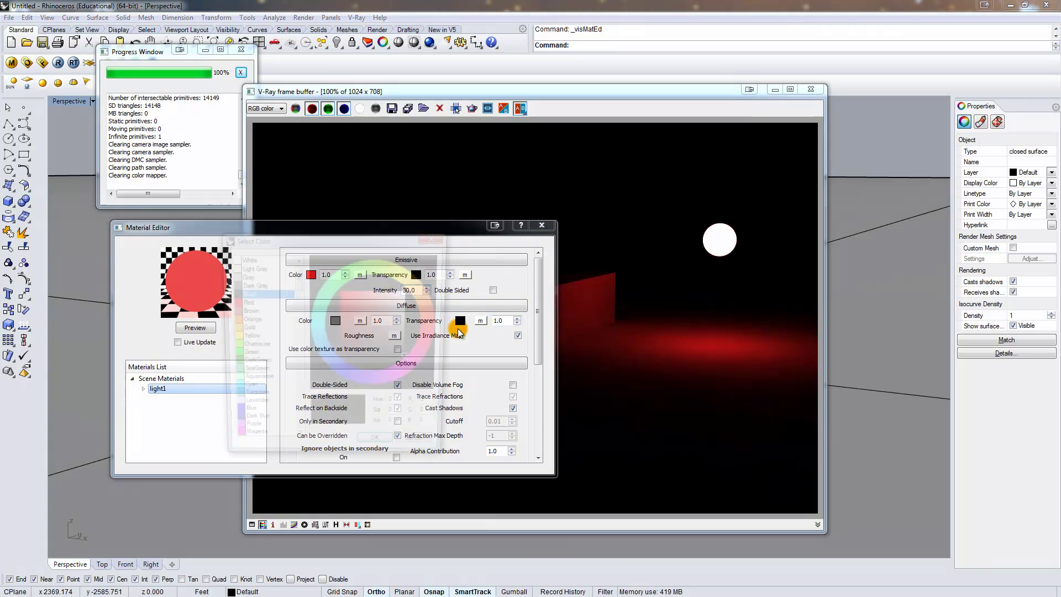
click(380, 451)
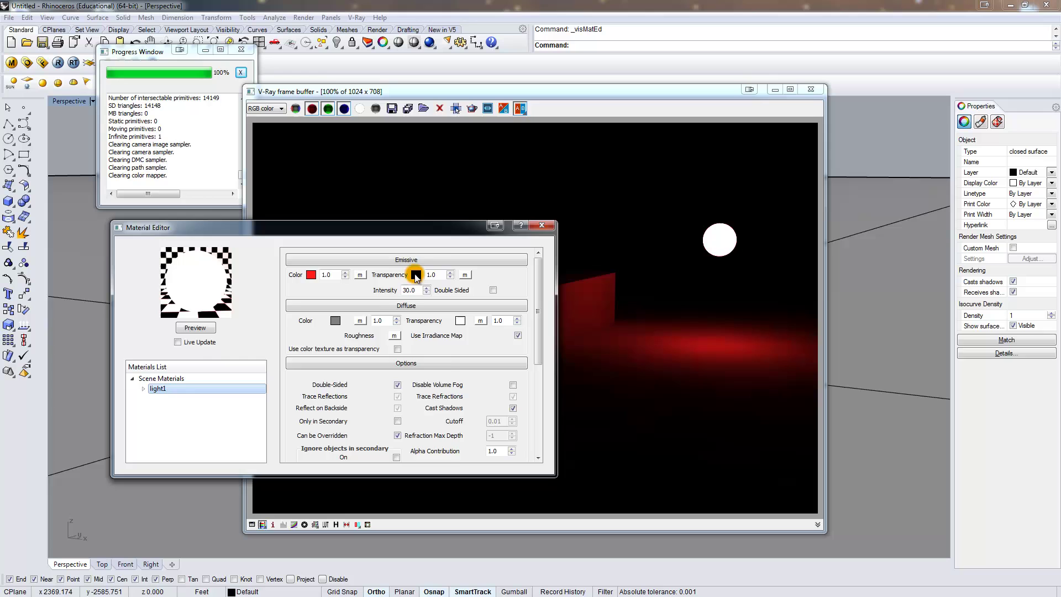
click(416, 274)
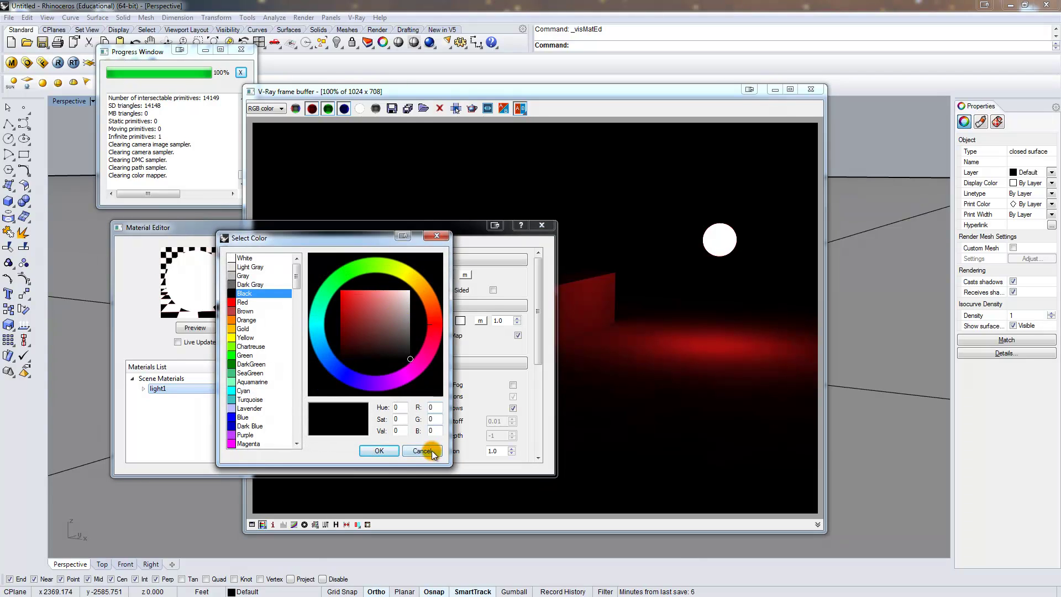
click(424, 451)
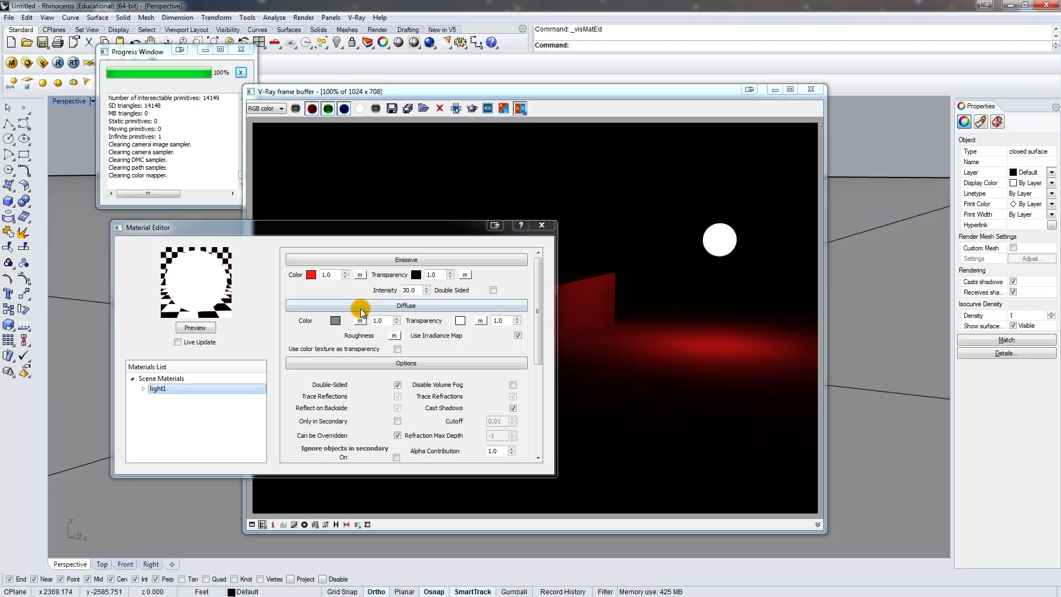
drag(534, 346, 544, 295)
click(541, 225)
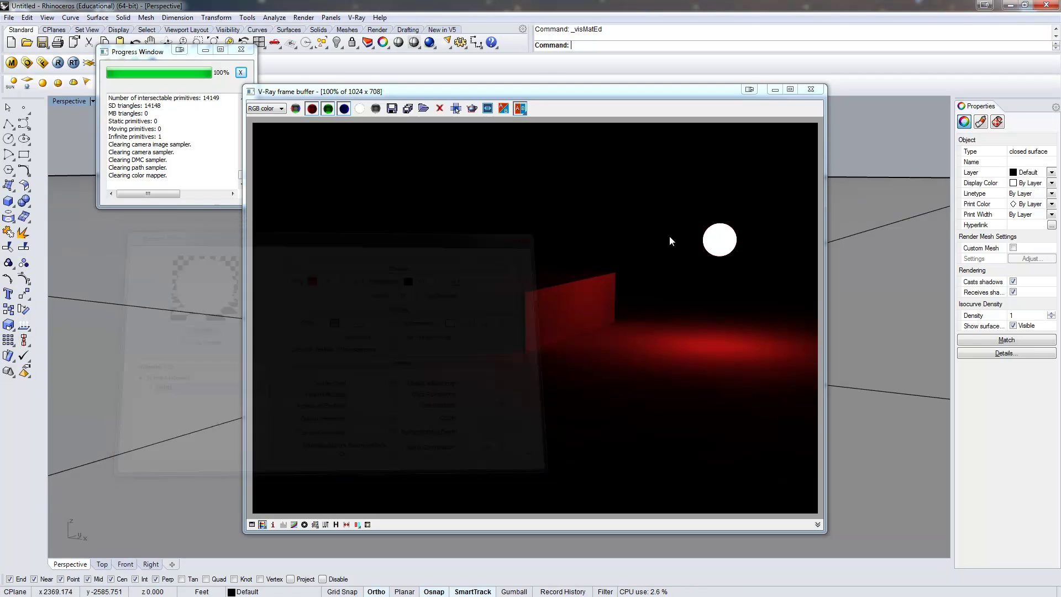
click(714, 239)
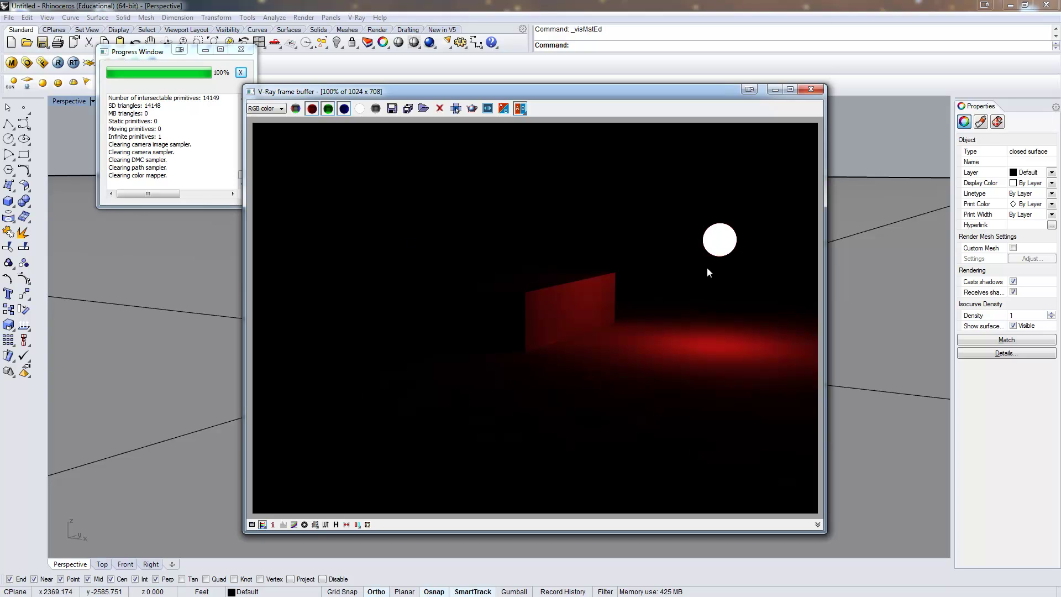
Step: Close the render and copy the glowing light sphere to the other side of the box
click(812, 91)
scroll(716, 276, up, 2)
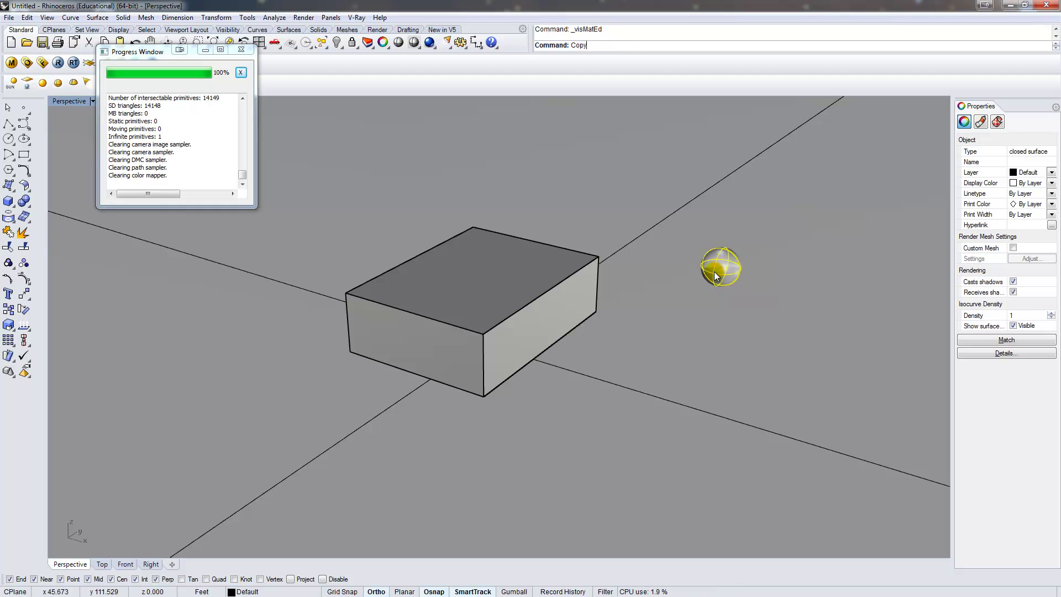
key(Return)
click(784, 439)
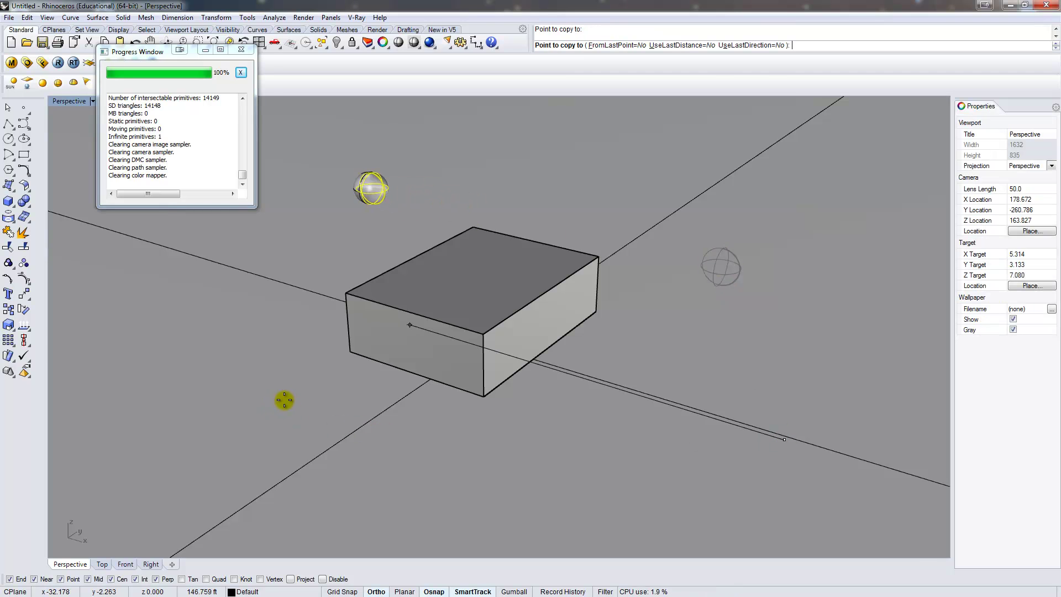
scroll(284, 400, down, 3)
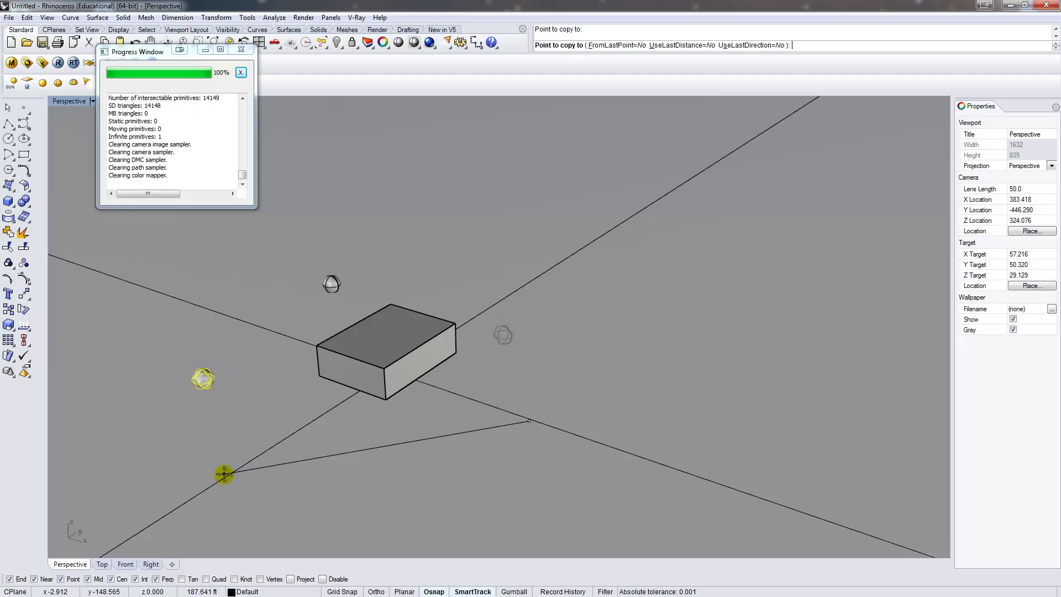
click(291, 503)
key(Return)
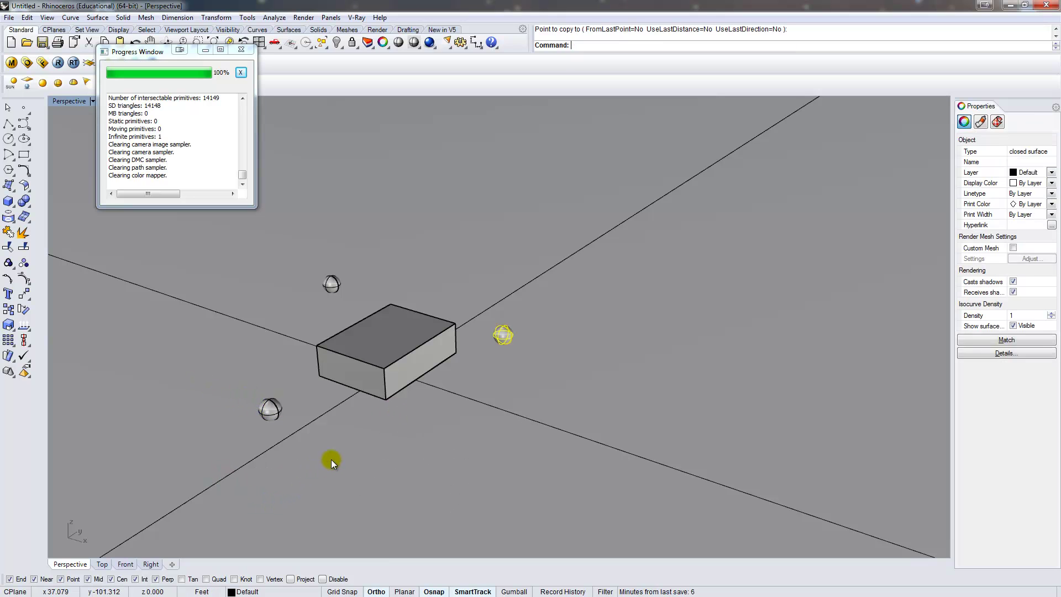
right_drag(323, 439, 342, 397)
double_click(274, 326)
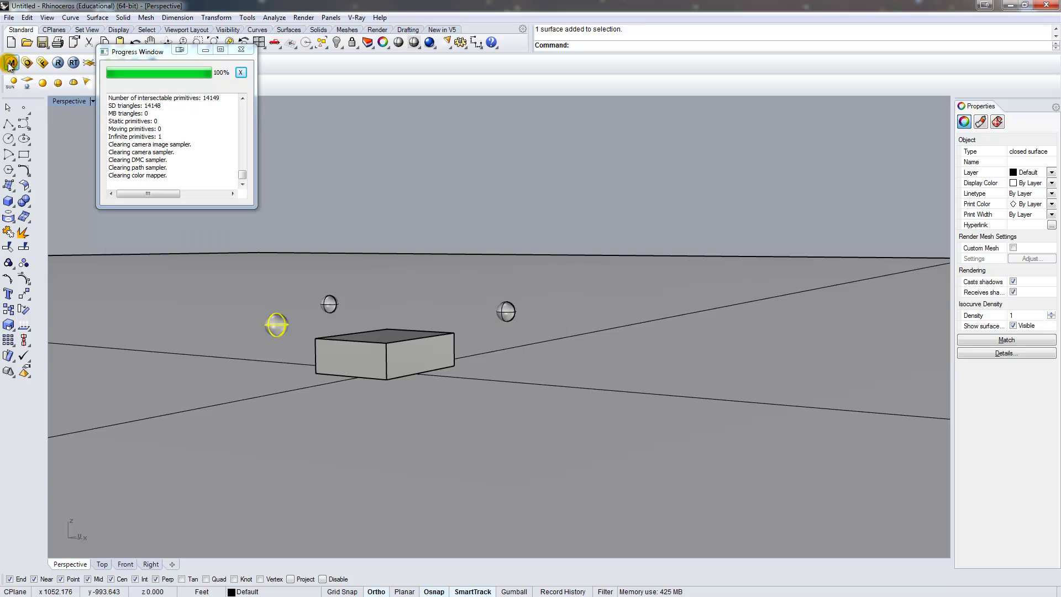
Step: Duplicate the light1 material and name the copy light2
right_click(172, 389)
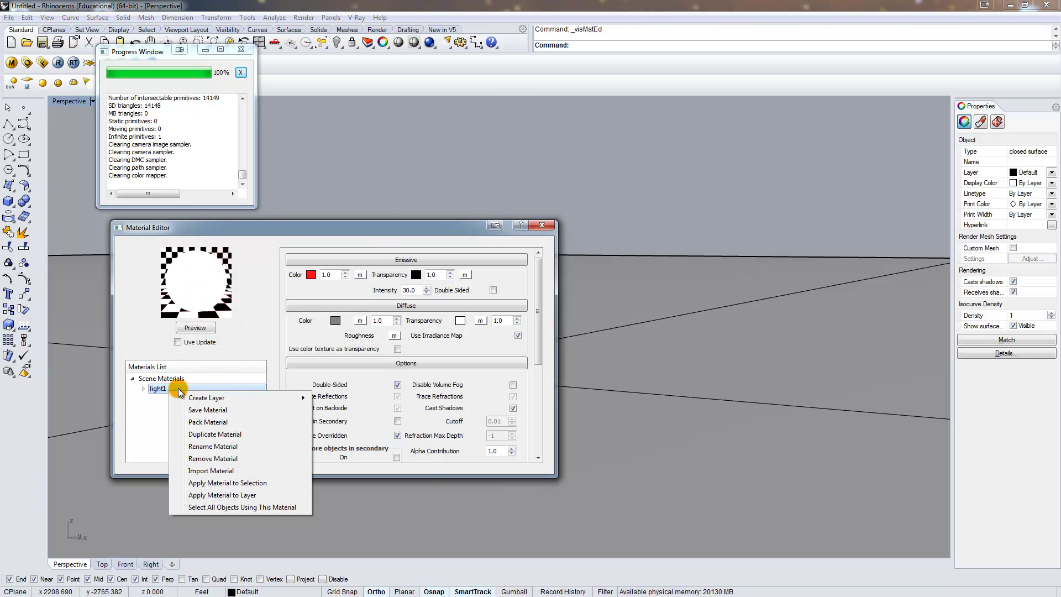
click(234, 435)
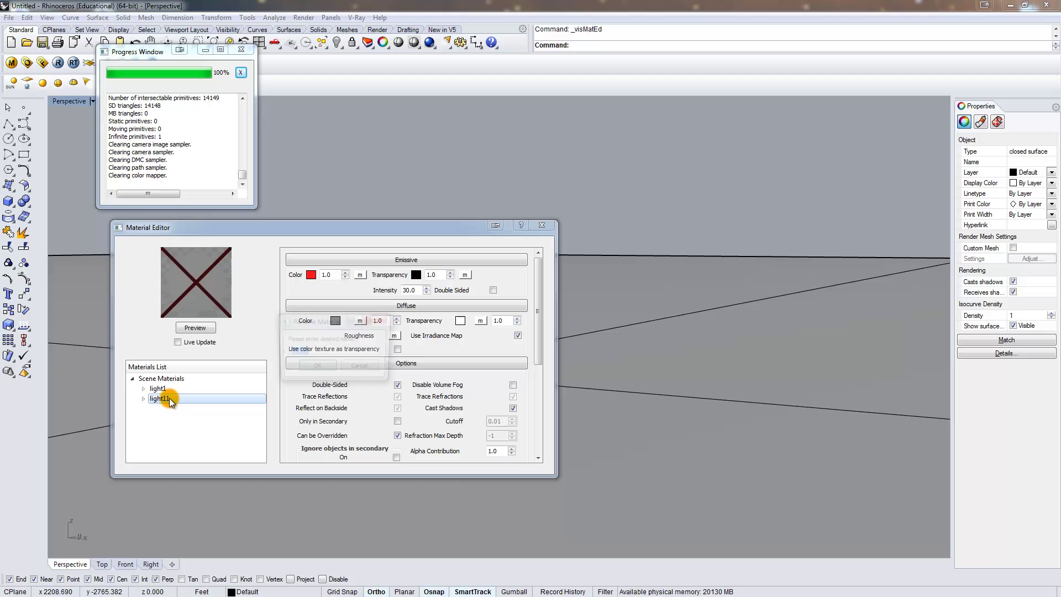
click(313, 355)
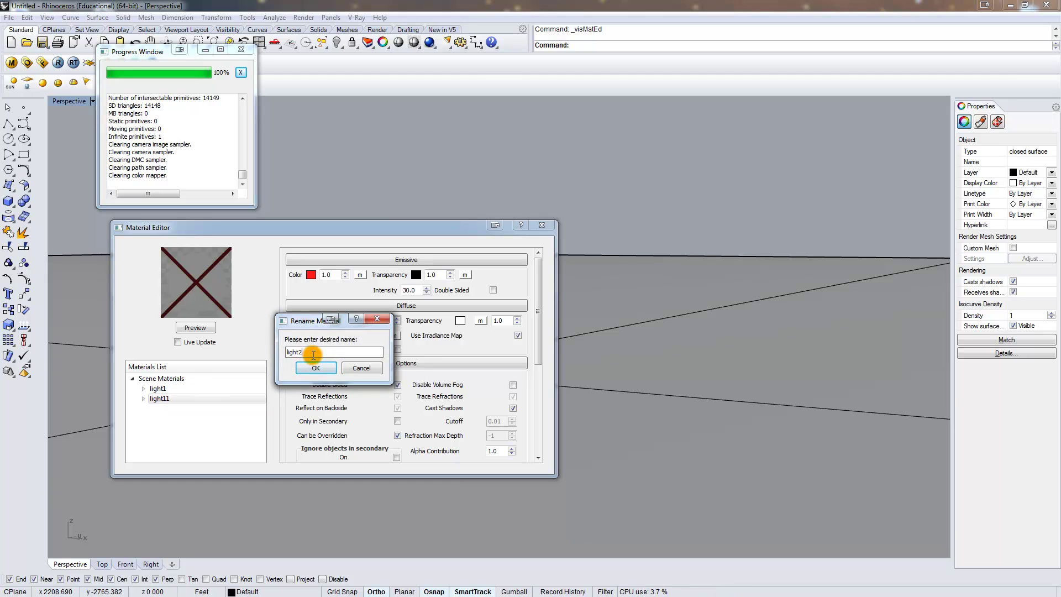
key(Return)
Step: Change light2's emissive colour from red to light blue and close the Material Editor
click(310, 275)
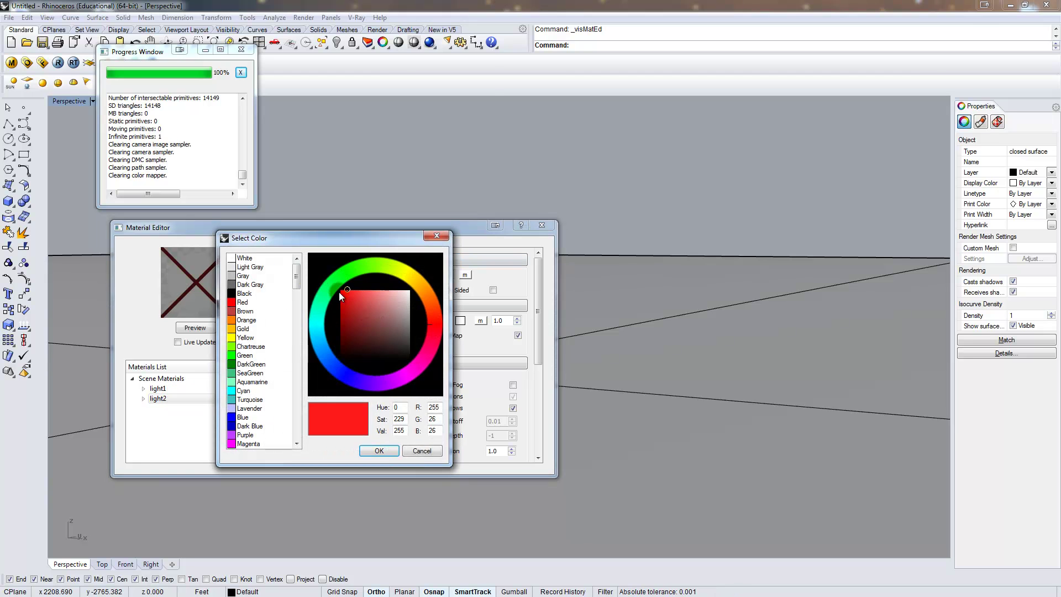
drag(357, 374, 327, 356)
click(375, 294)
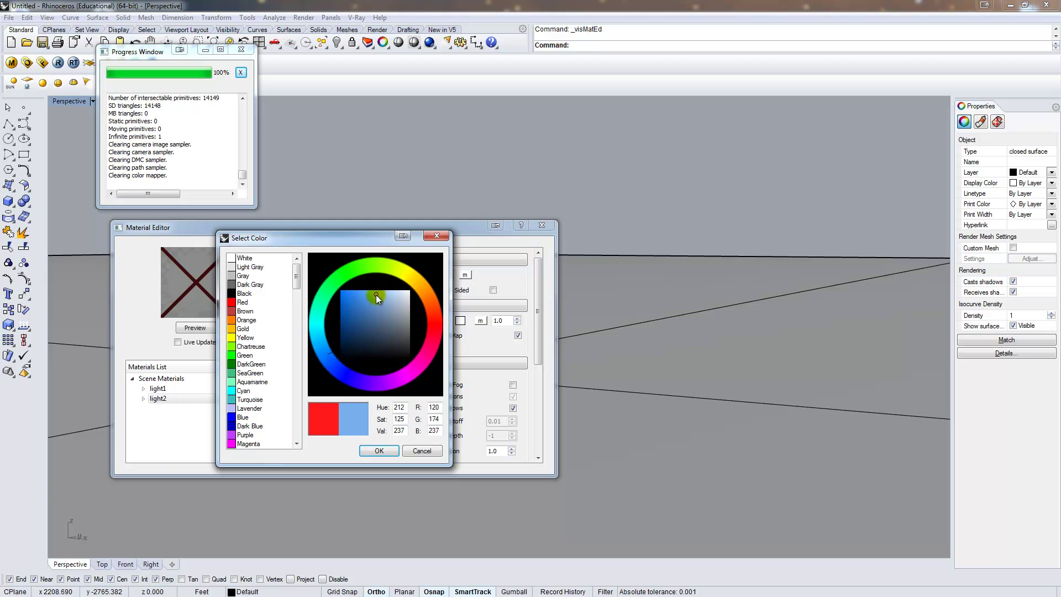
click(379, 450)
click(550, 227)
right_drag(486, 299, 426, 340)
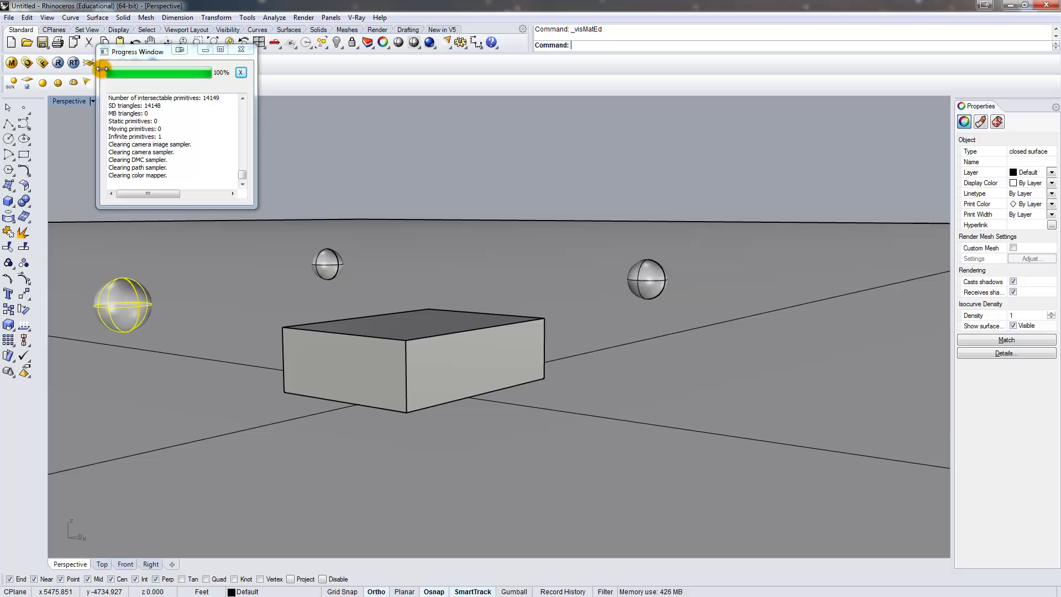
Step: Render a test image, then reselect light2 in the Material Editor and refresh its preview
click(63, 62)
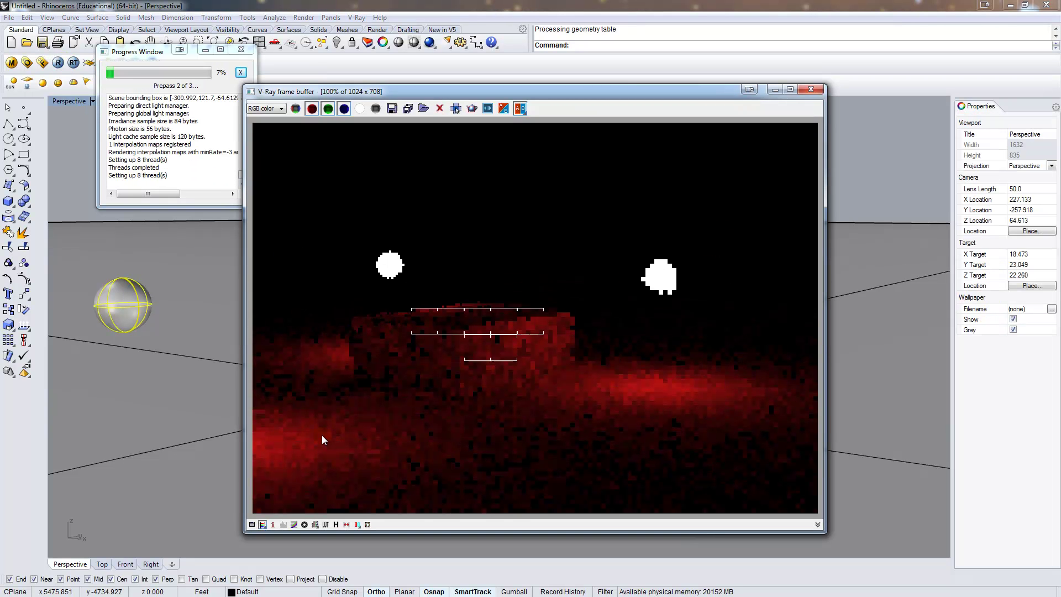
click(811, 89)
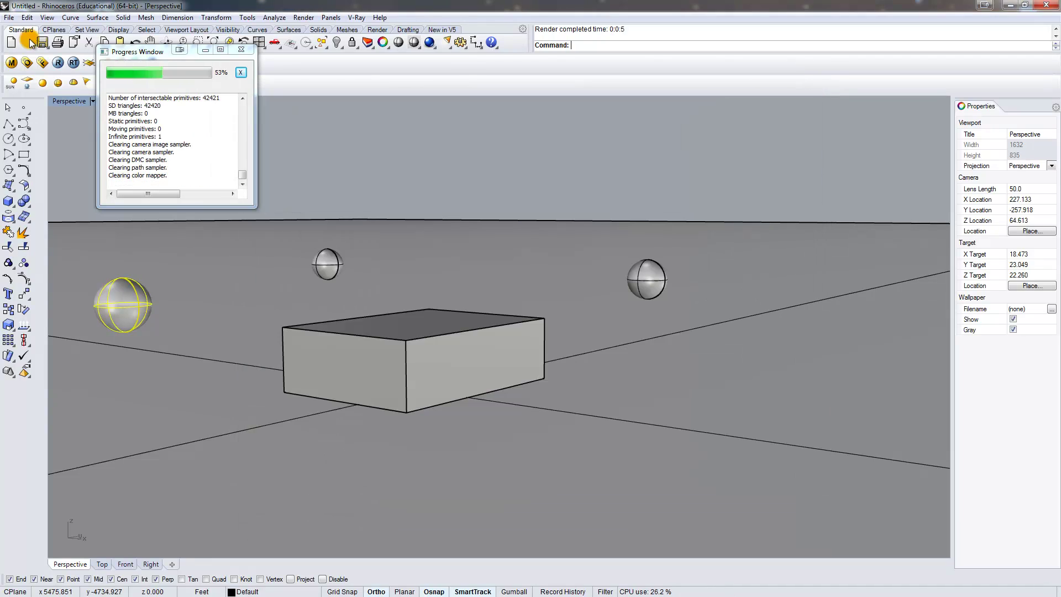
click(11, 62)
click(171, 399)
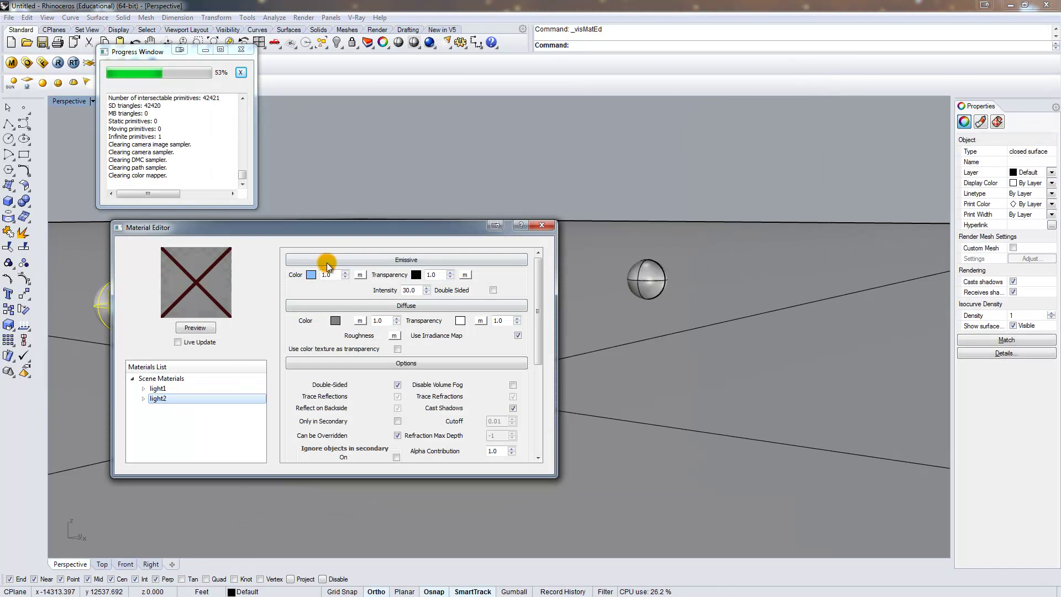
click(196, 328)
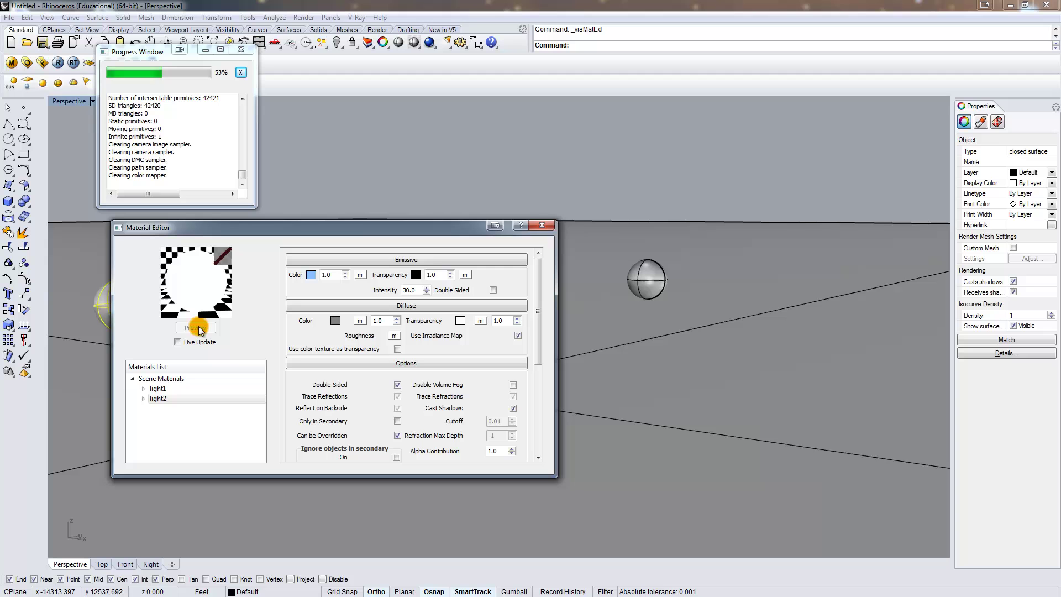
Step: Change light2's emissive colour to a stronger blue
click(311, 275)
click(379, 299)
click(379, 451)
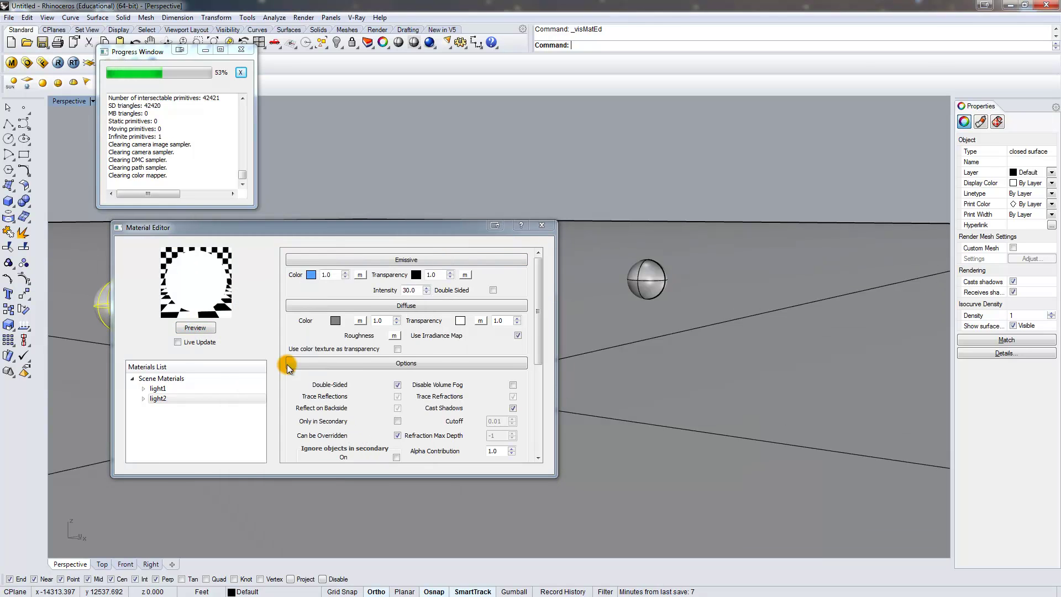
Step: Apply light2 to the selected left sphere and close the Material Editor
drag(194, 228, 384, 227)
click(381, 398)
right_click(381, 399)
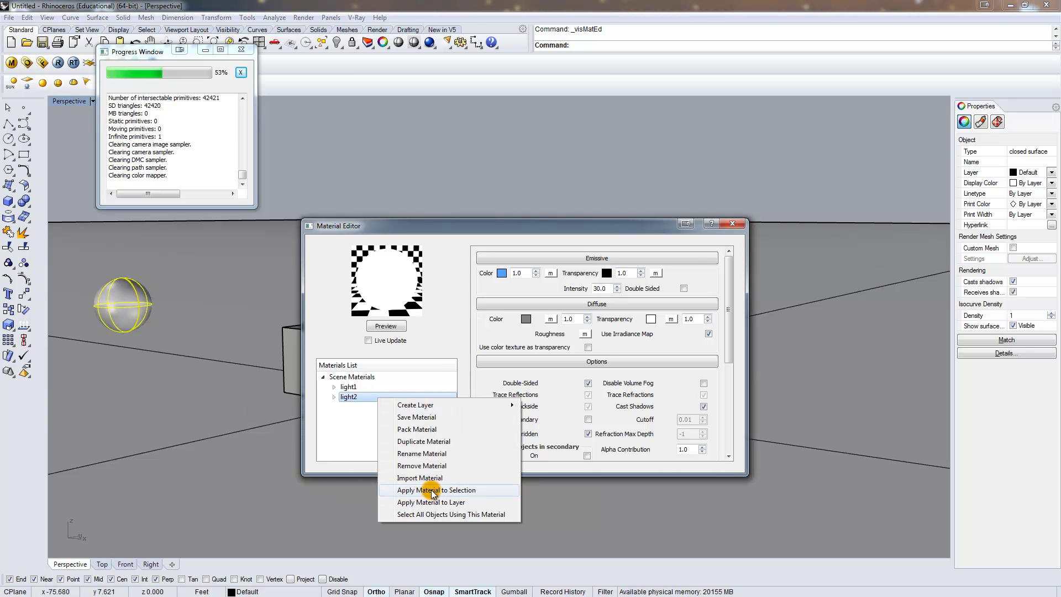
click(391, 490)
click(733, 223)
Step: Check the right, middle and left spheres, then render the box lit by red and blue glows
click(645, 279)
click(337, 265)
click(141, 301)
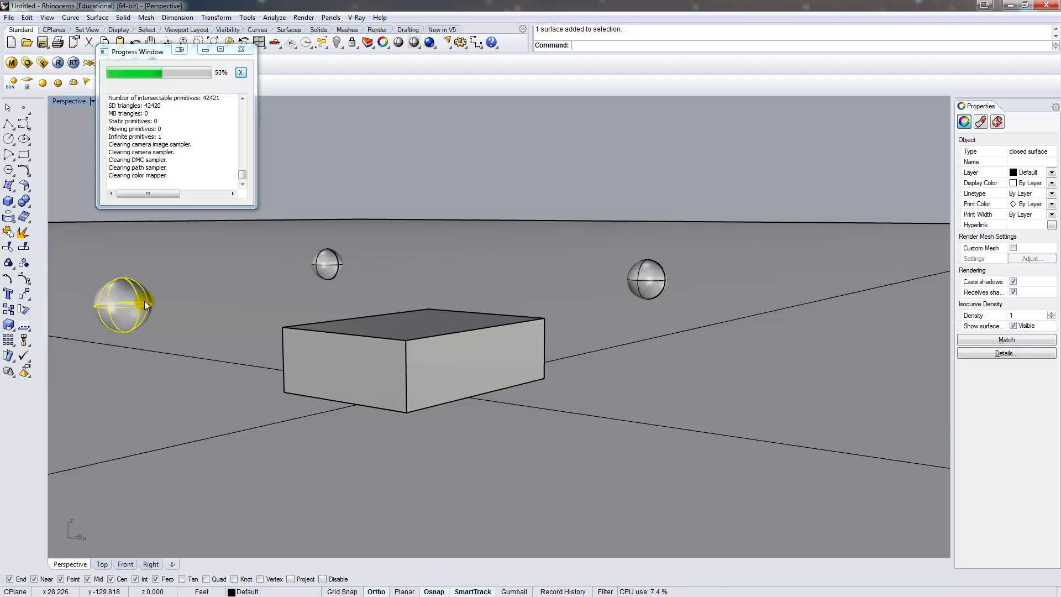
click(56, 63)
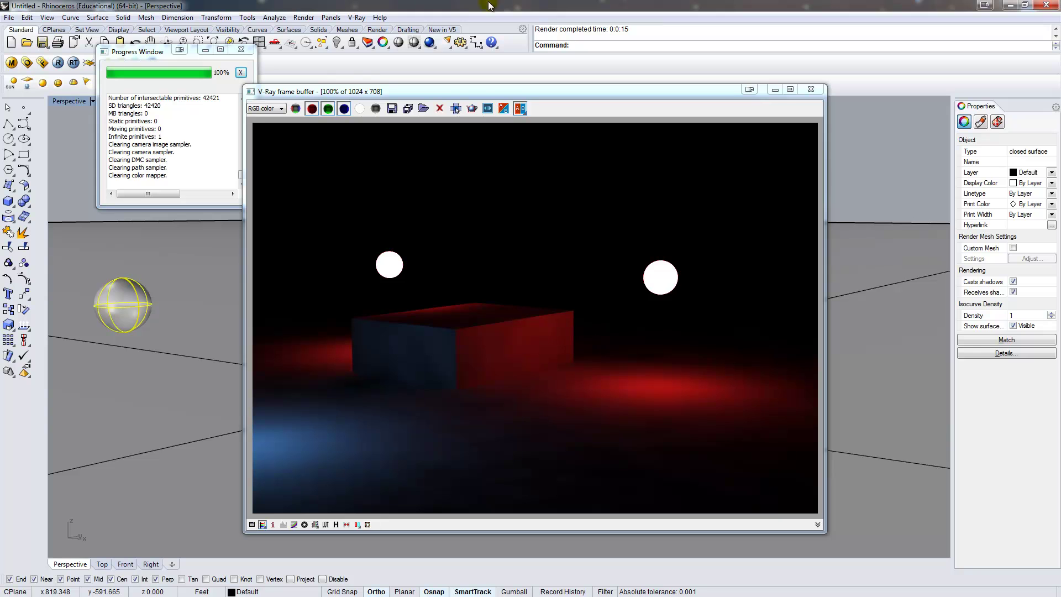
Step: Turn on the V-Ray skylight GI with multiplier 0.5 and re-render the scene
click(26, 62)
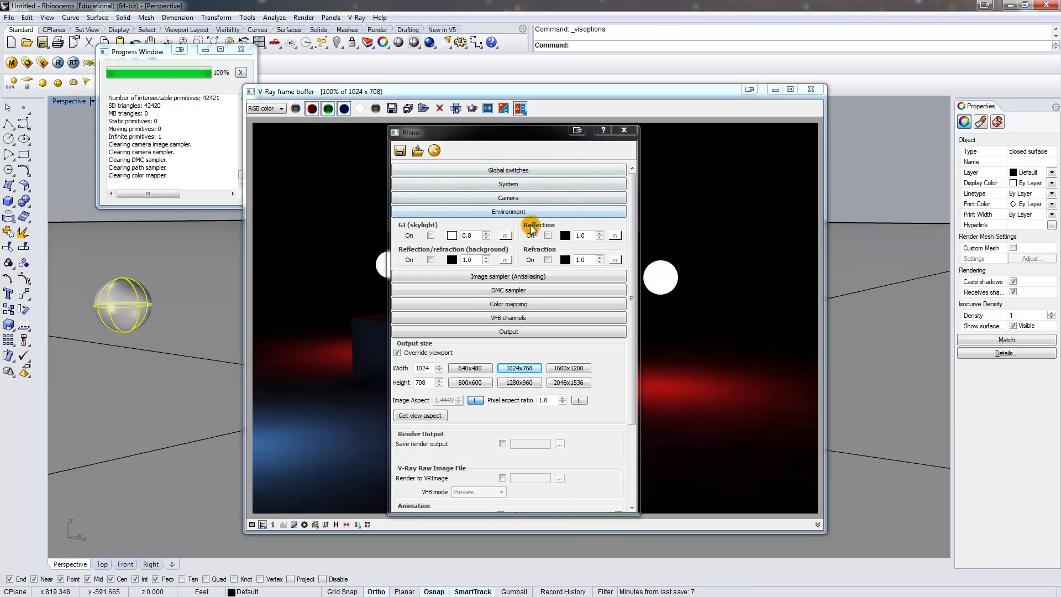
drag(450, 140, 406, 226)
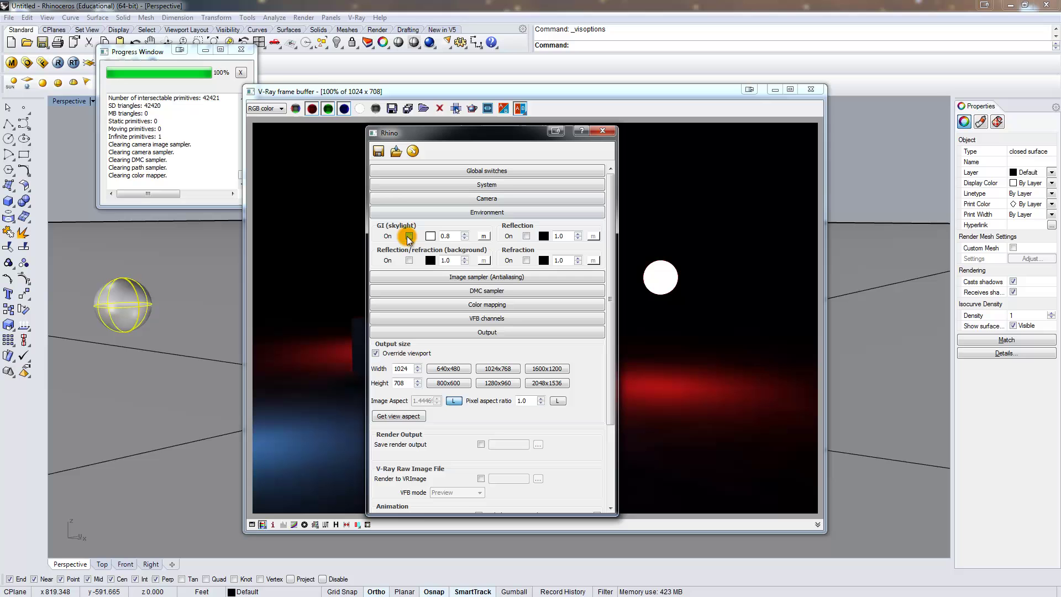
click(409, 237)
text(.5)
click(602, 130)
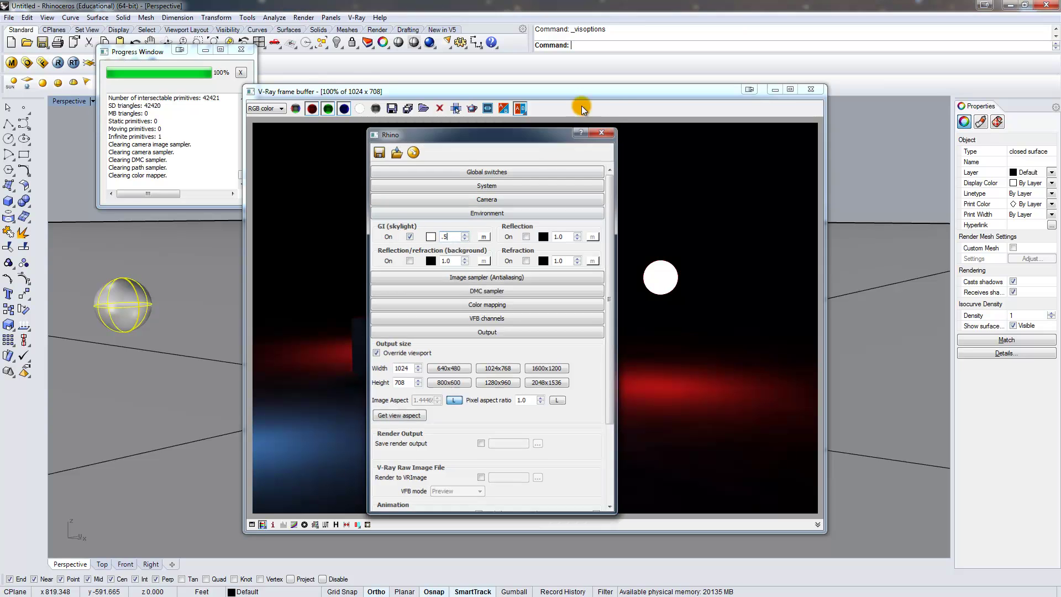
click(64, 67)
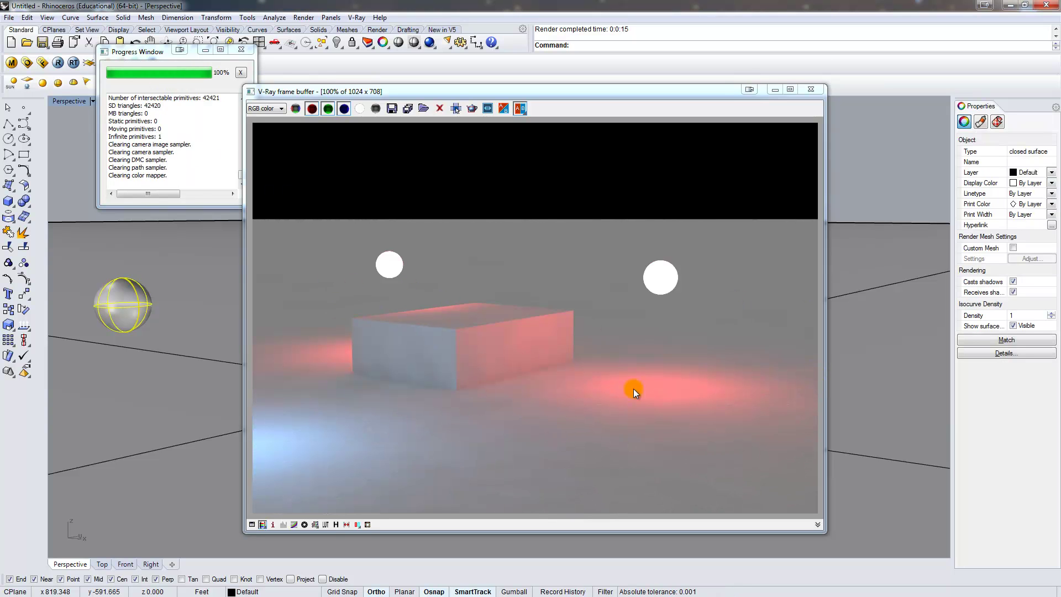
Step: Enable the reflection/refraction background override, edit the skylight multiplier, and re-render
click(28, 63)
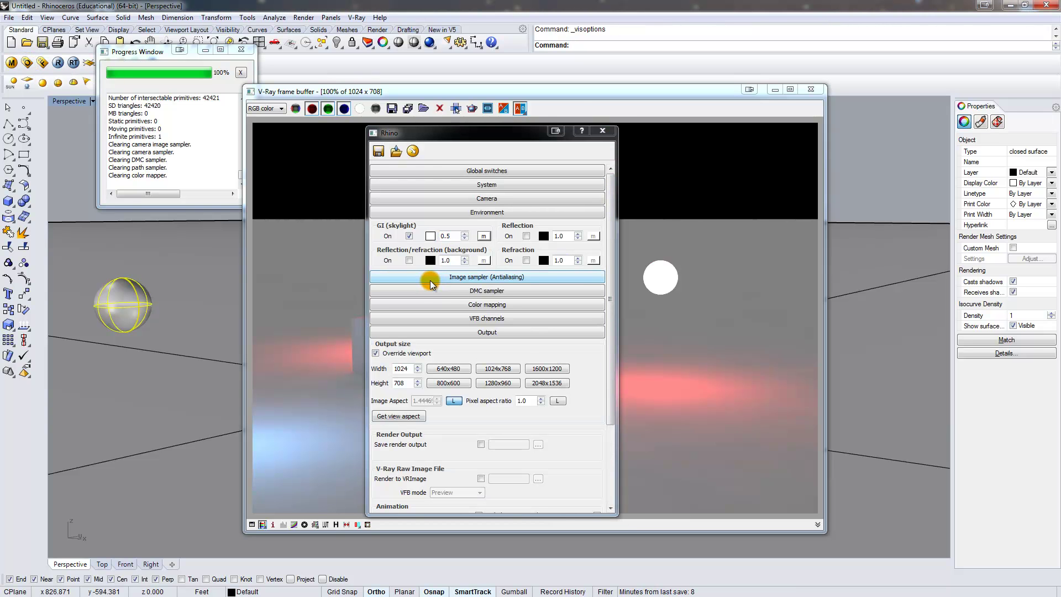
click(410, 260)
click(408, 236)
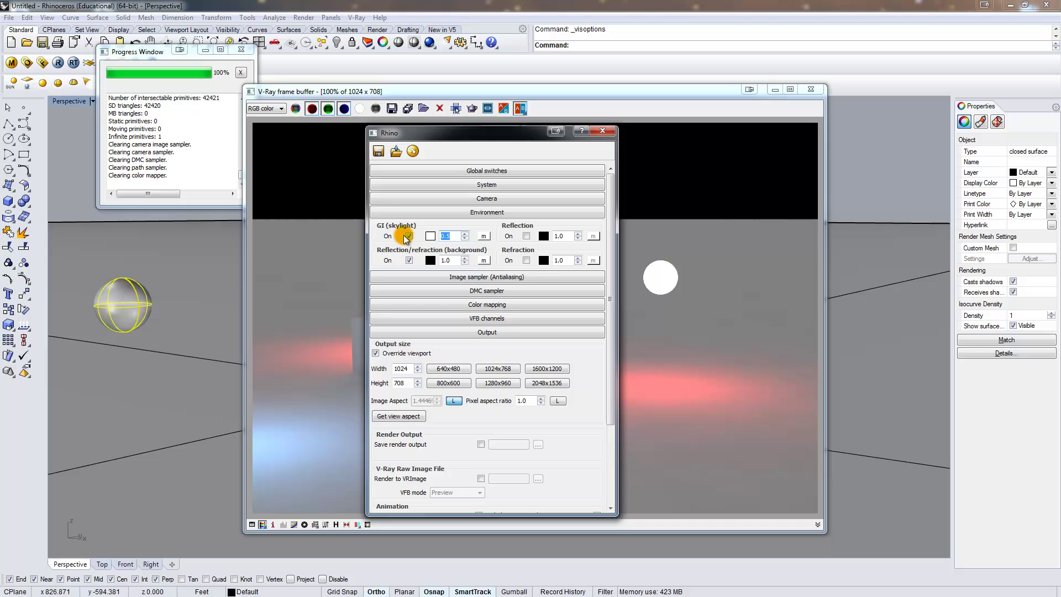
click(594, 134)
click(58, 63)
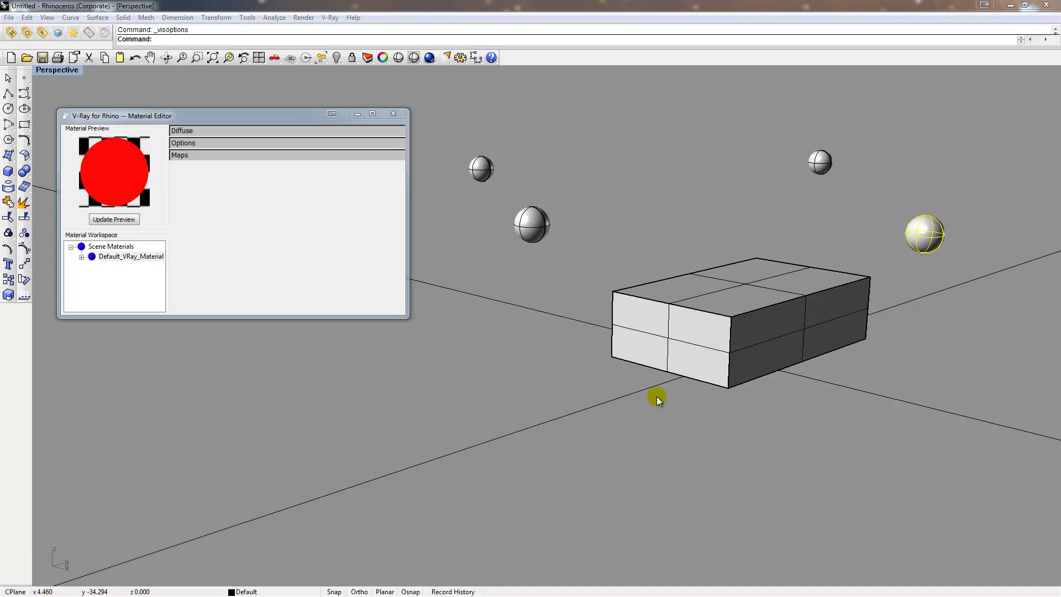
Step: Close the Material Editor and orbit the Perspective view to a new angle on the box
right_drag(656, 396, 676, 380)
click(395, 118)
right_drag(433, 194, 564, 321)
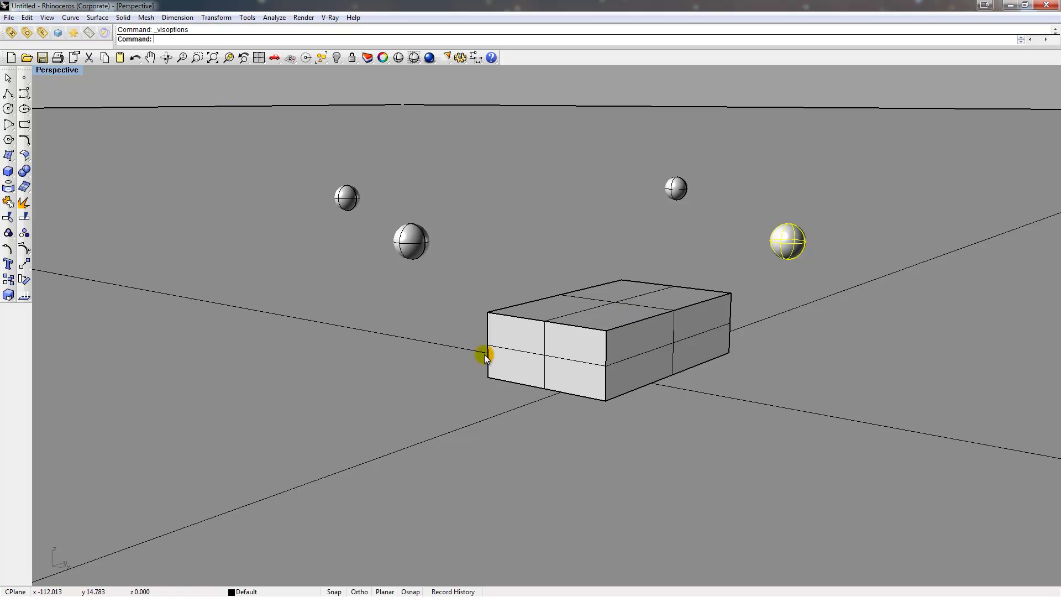
click(643, 320)
click(414, 360)
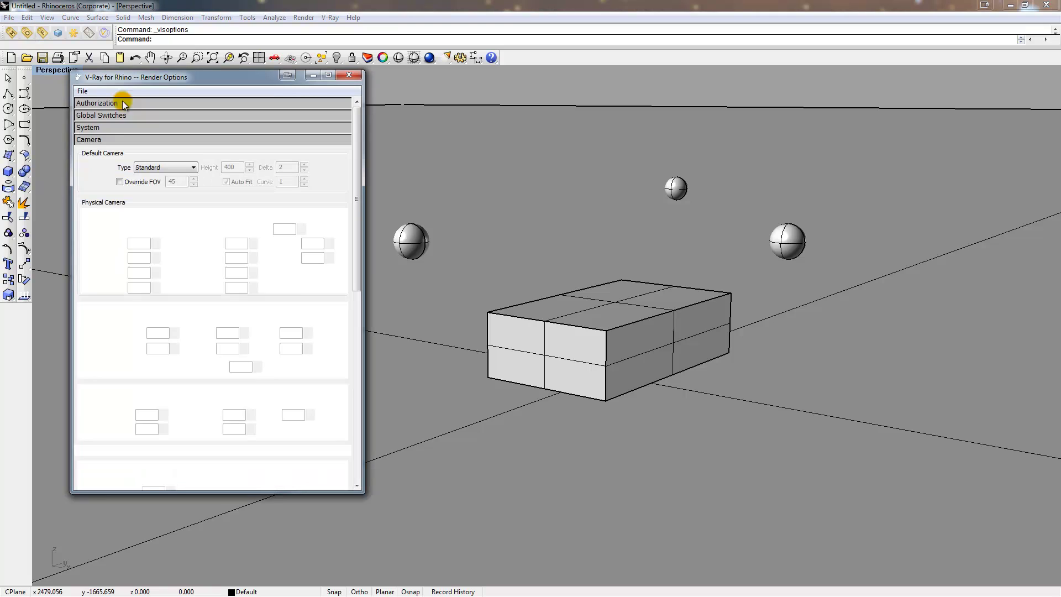
Step: Load the gi_irmap_medium.visopt preset into the V-Ray render options
click(82, 90)
click(65, 117)
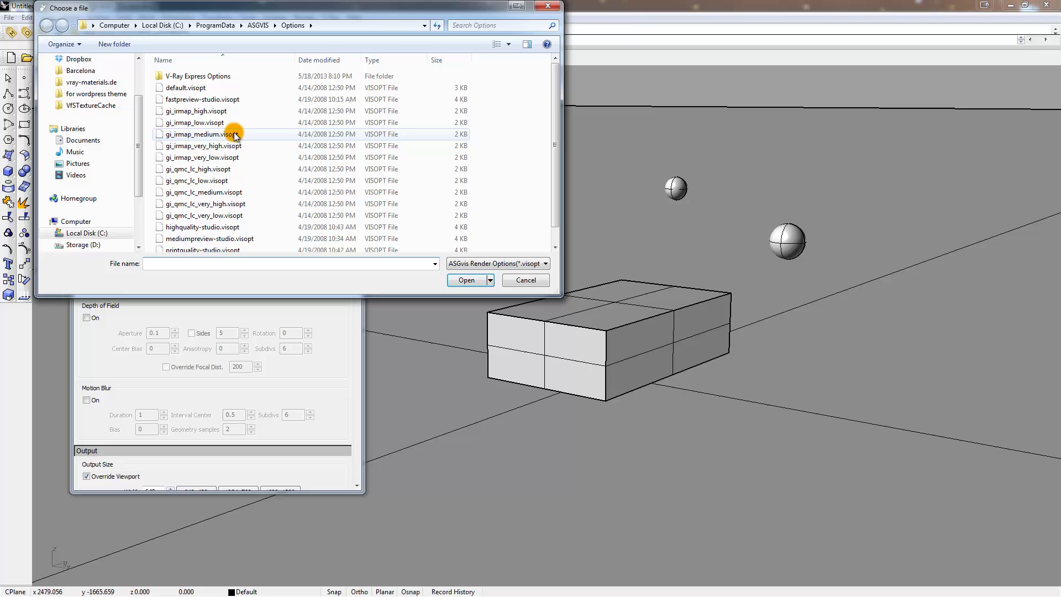
click(173, 139)
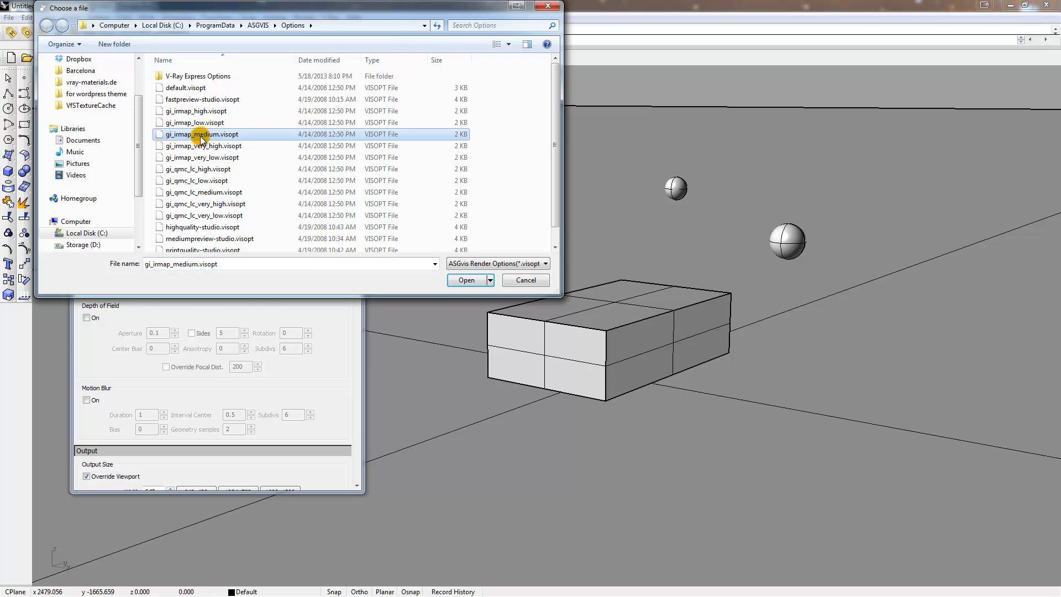
click(463, 280)
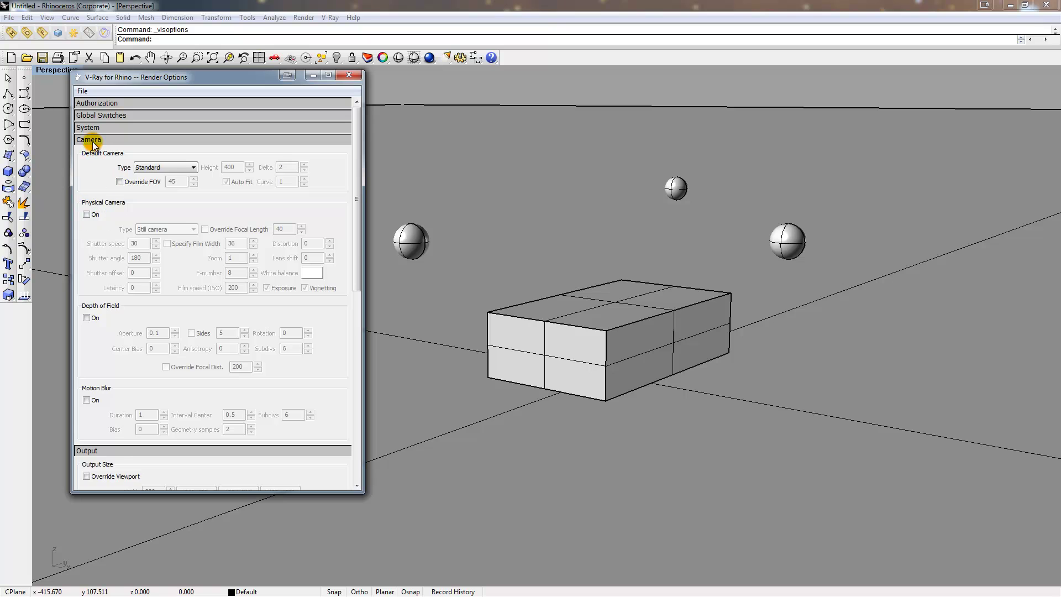
Step: Override the output size to 640 wide and turn off skylight GI and background
click(91, 141)
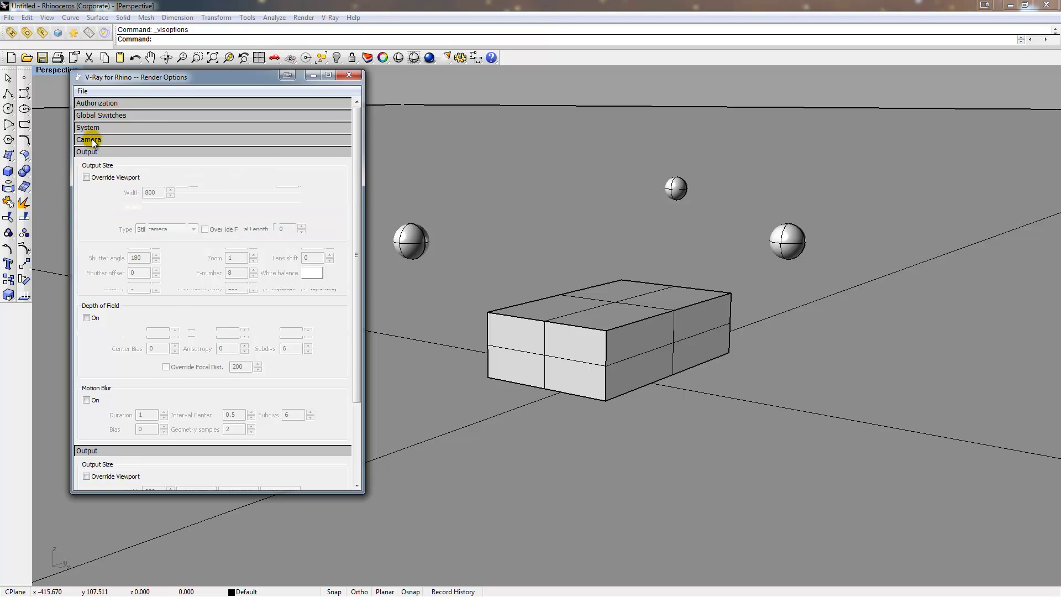
click(86, 178)
click(119, 227)
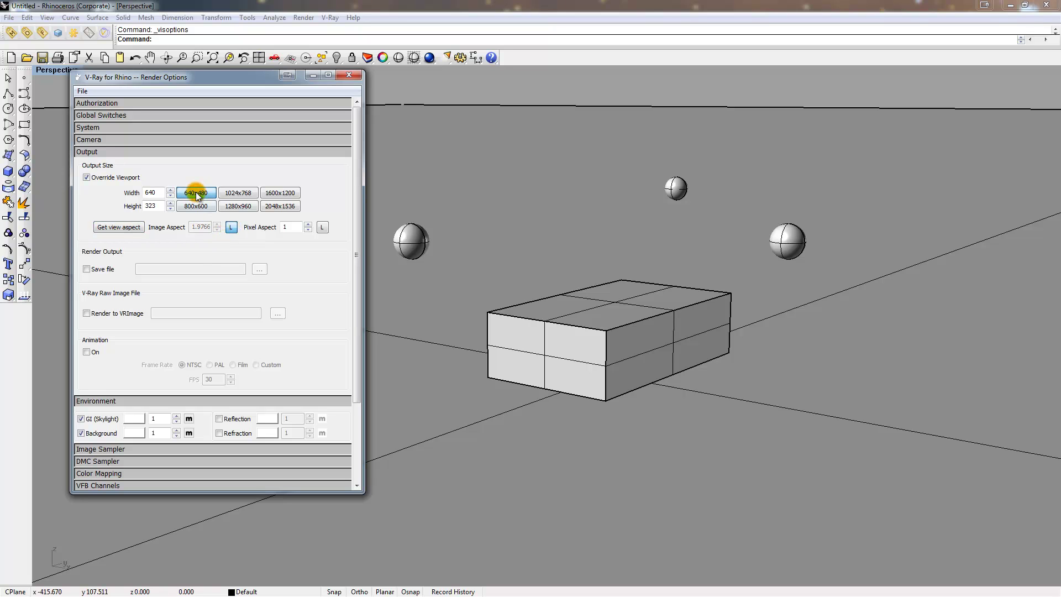
click(111, 153)
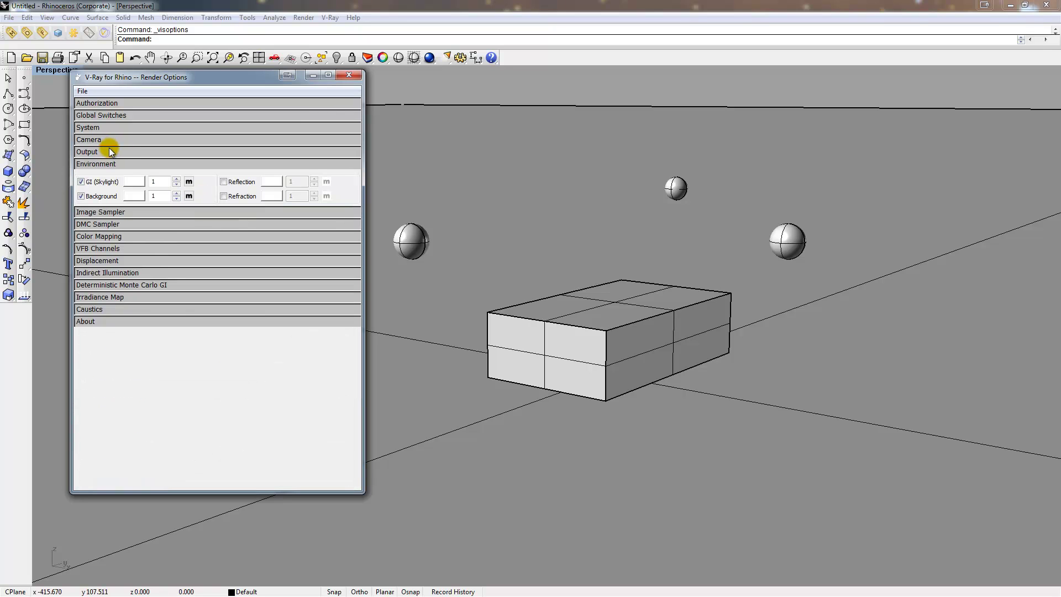
click(83, 182)
click(82, 197)
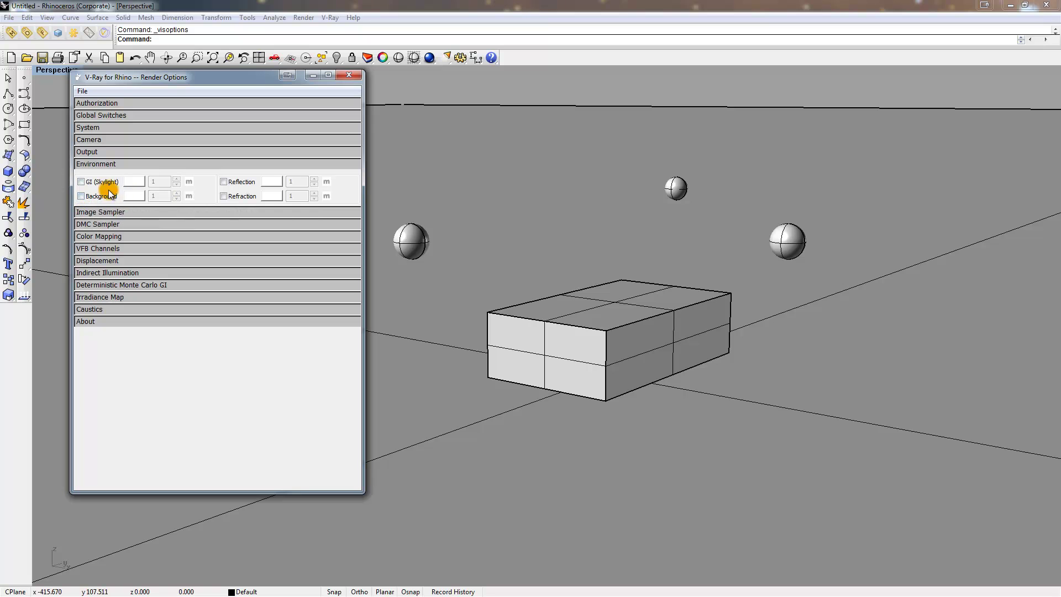
click(349, 75)
click(11, 32)
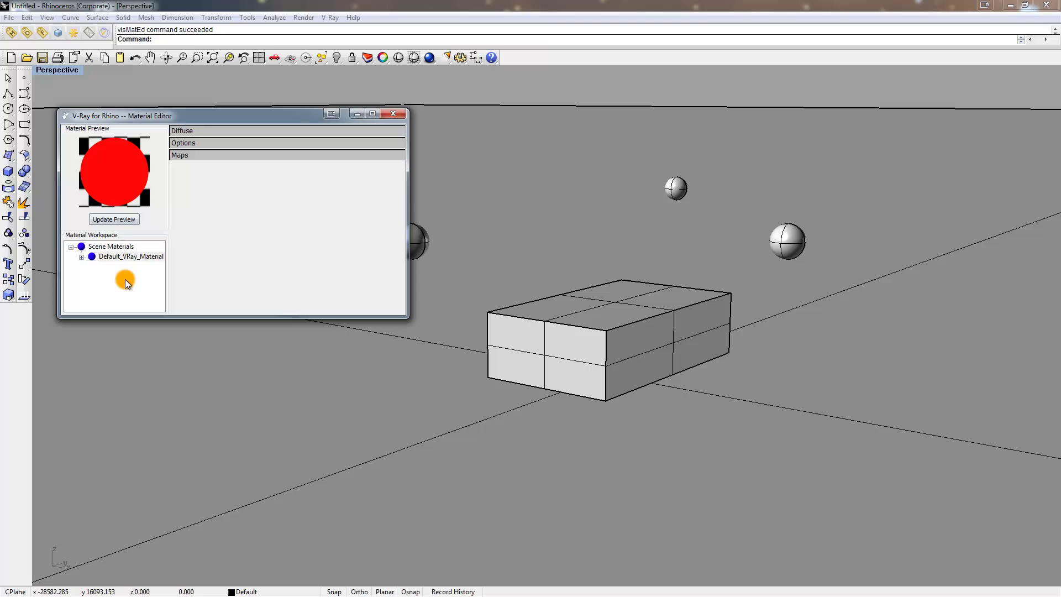
Step: Add a new VRayMtl to the scene materials and name it light
right_click(119, 245)
mouse_move(166, 252)
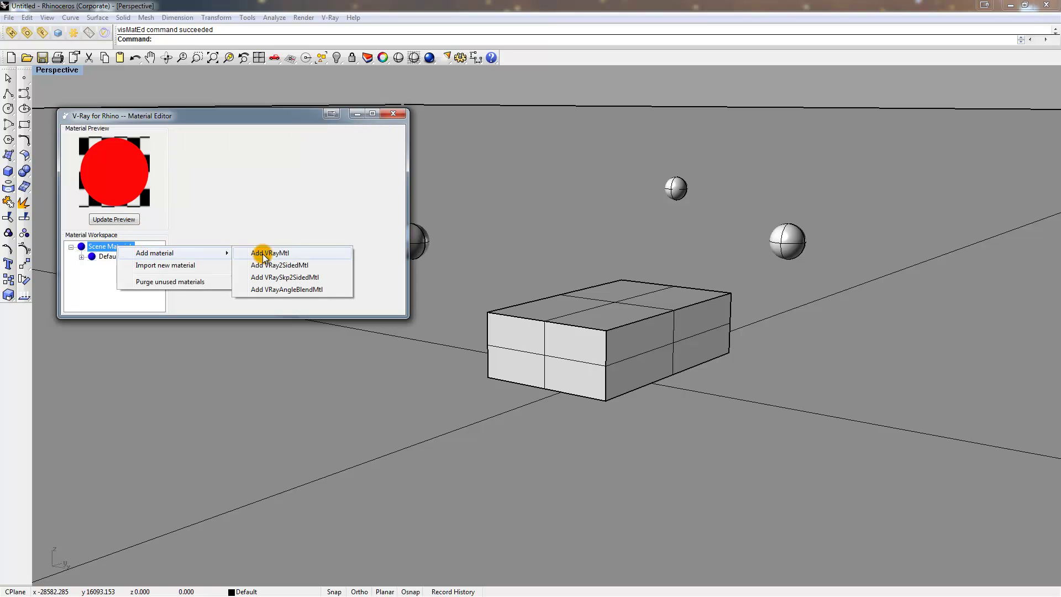
click(293, 254)
right_click(116, 258)
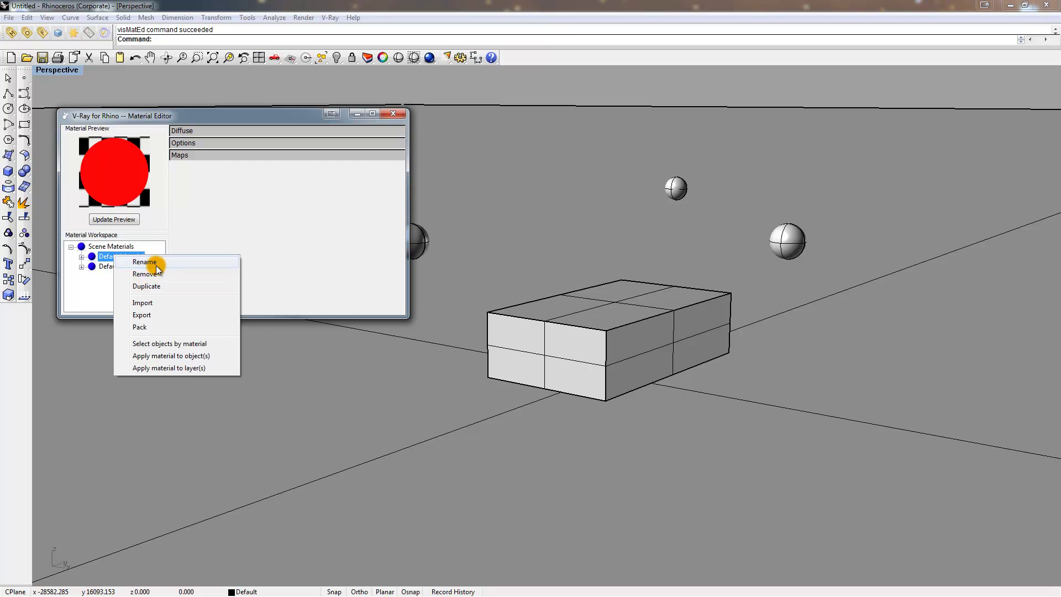
click(157, 263)
text(light)
key(Return)
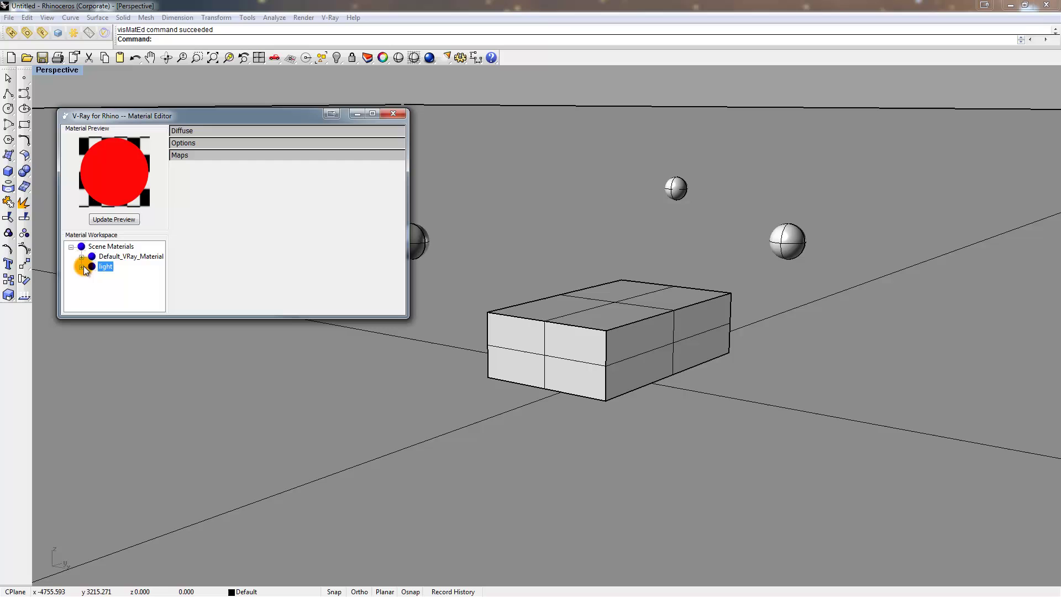
Step: Give the light material an emissive layer coloured pink (R234 G150 B243)
click(81, 266)
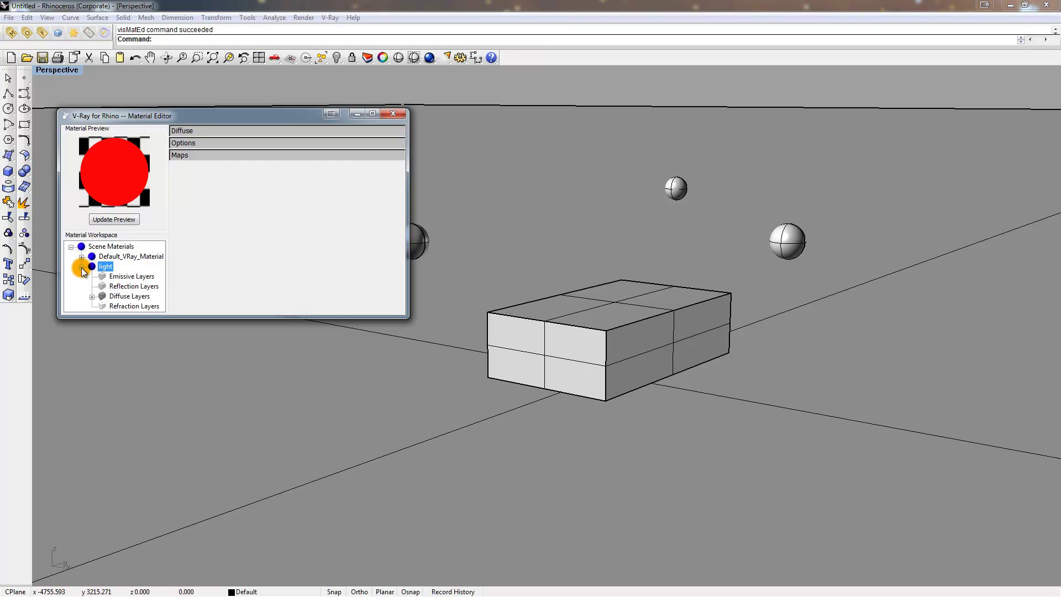
right_click(122, 277)
click(157, 283)
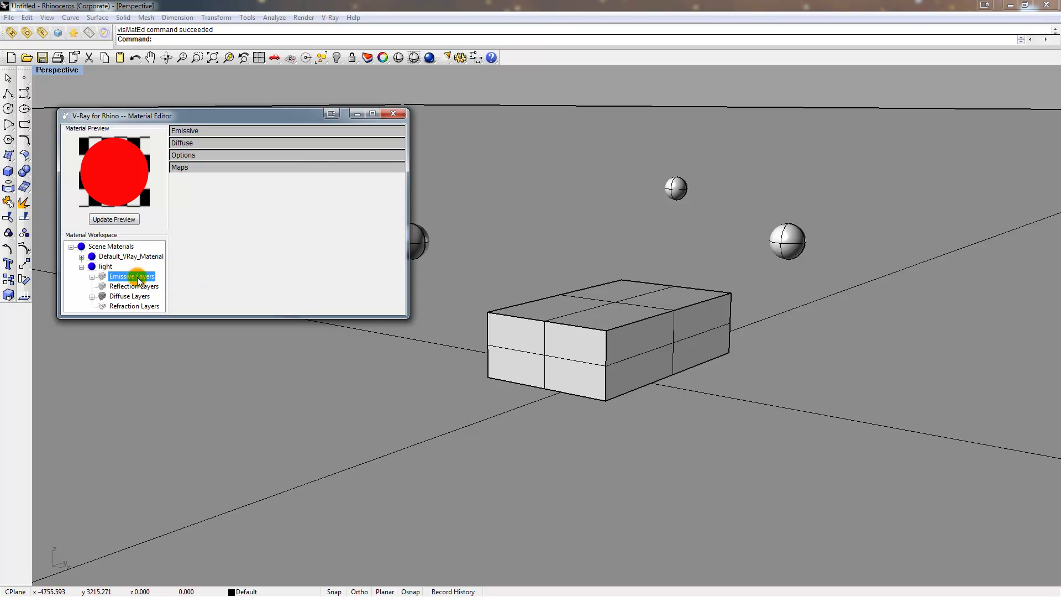
click(194, 131)
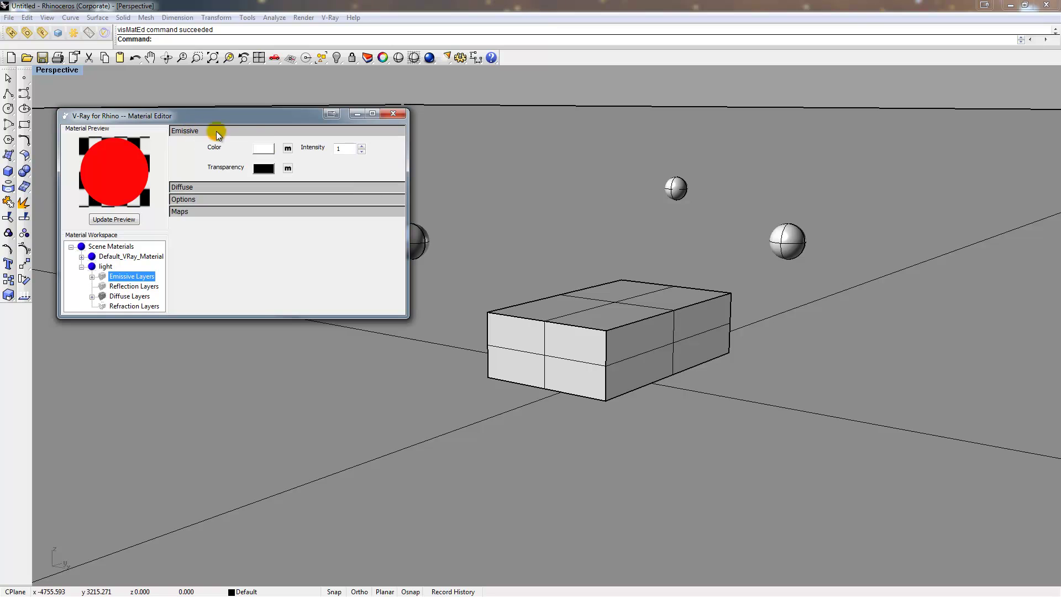
click(267, 147)
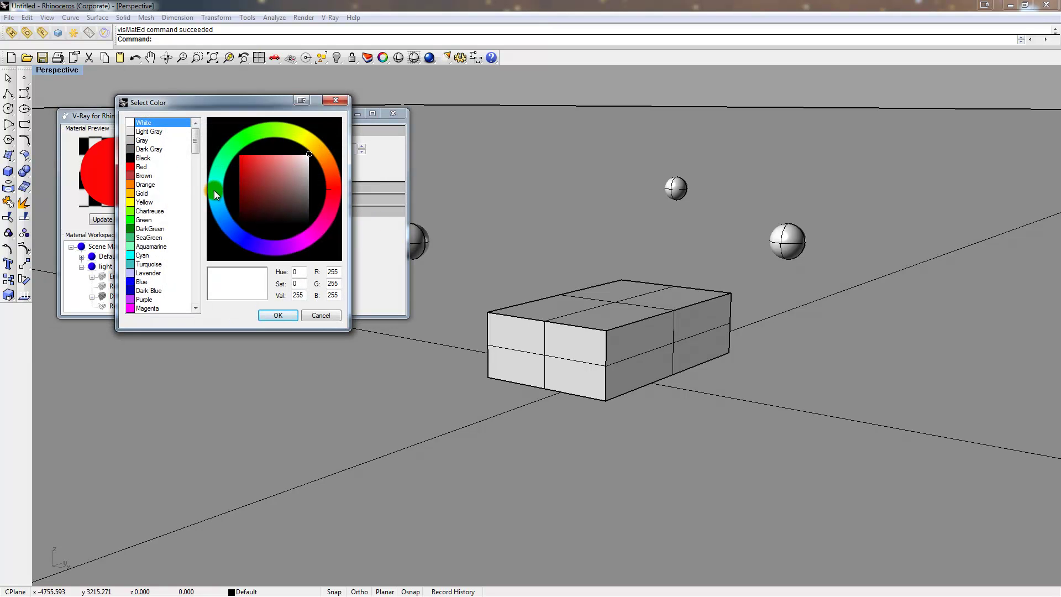
drag(216, 194, 296, 246)
drag(293, 182, 282, 169)
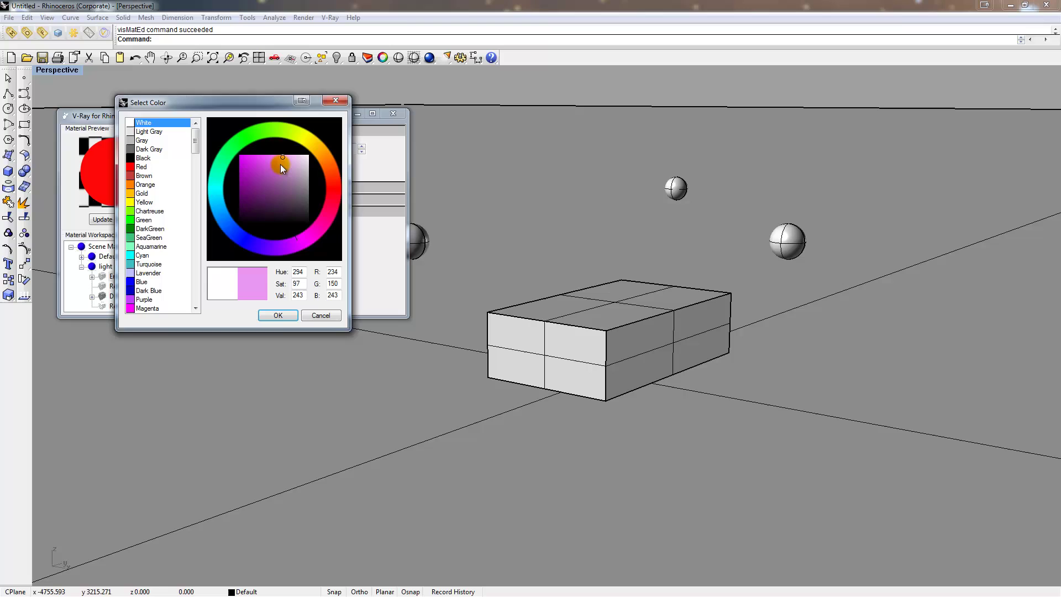
click(277, 315)
Step: Set the emissive intensity to 30, refresh the preview, and select the right-hand sphere
double_click(344, 148)
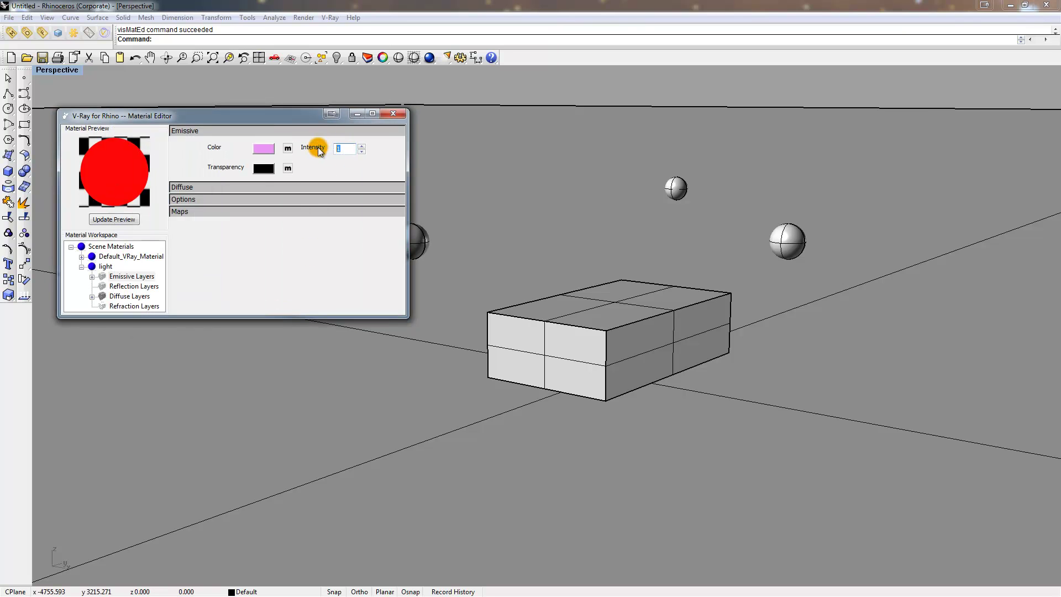
click(115, 220)
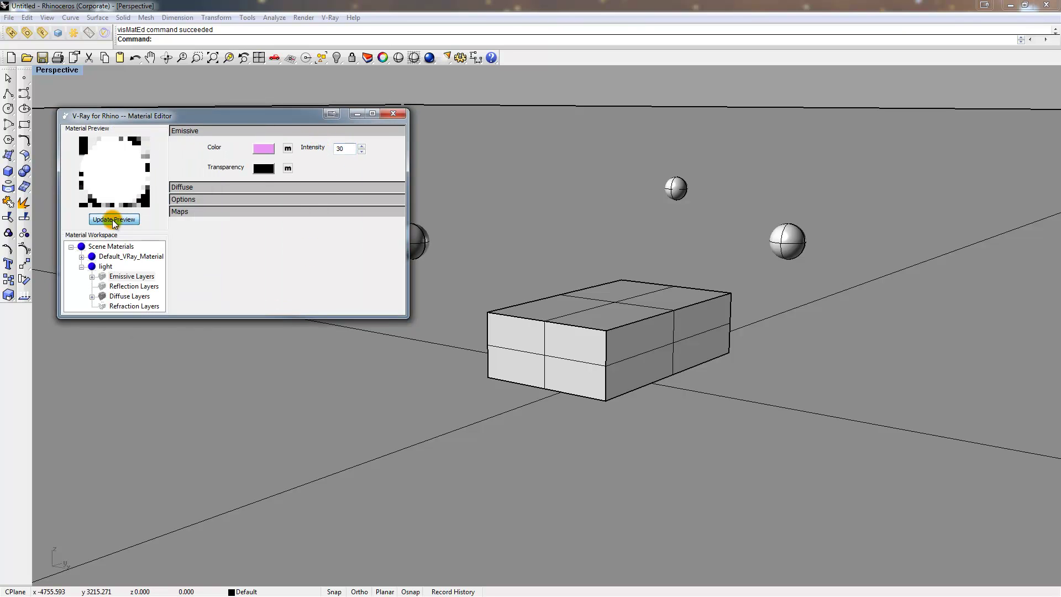
click(796, 246)
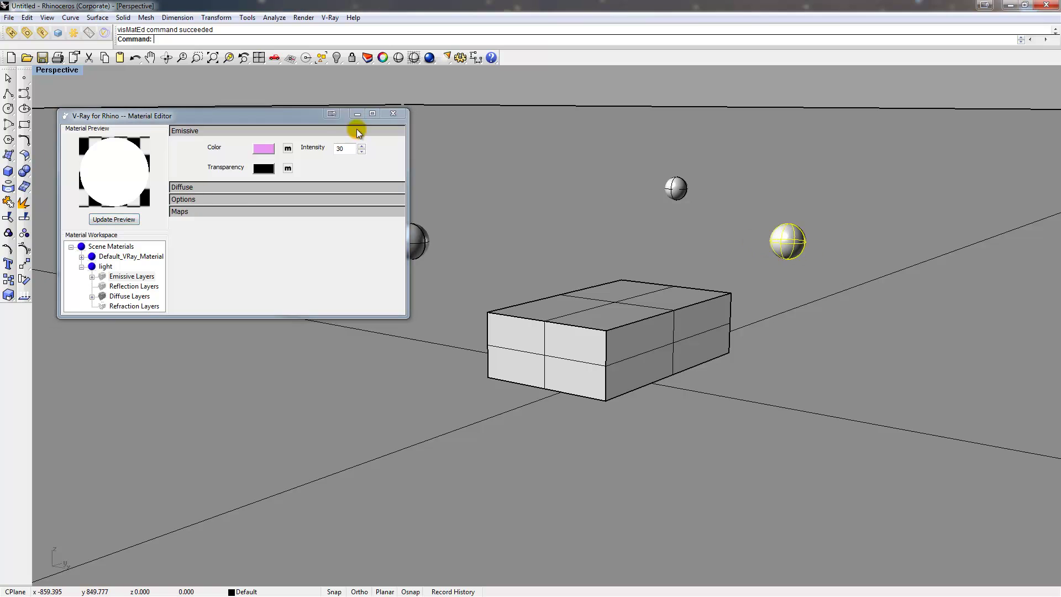
click(310, 138)
Step: Select all four spheres and apply the light material to them
drag(232, 115, 332, 367)
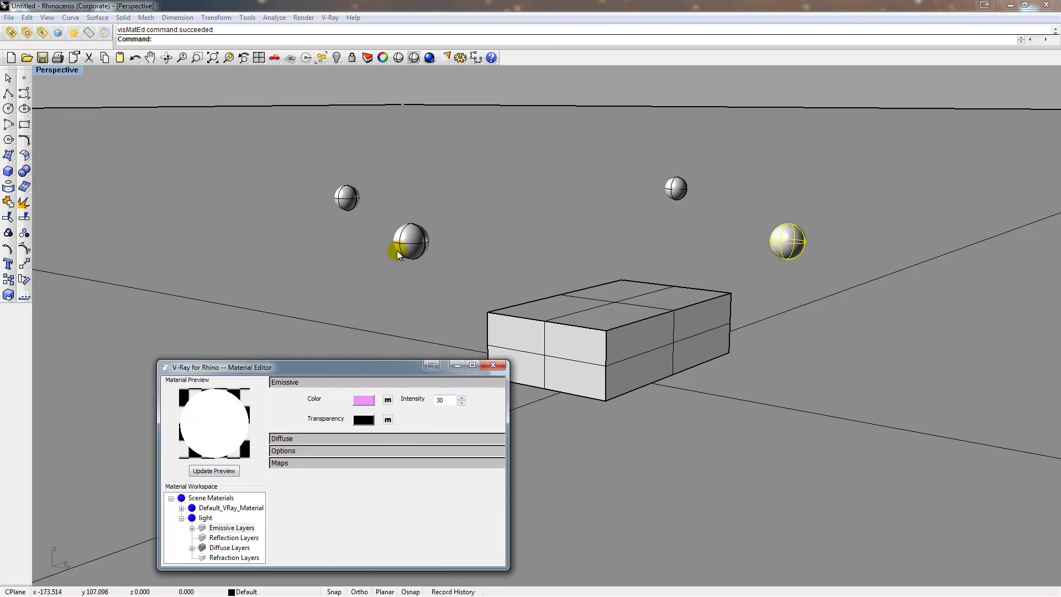
shift+click(412, 240)
shift+click(348, 197)
shift+click(668, 198)
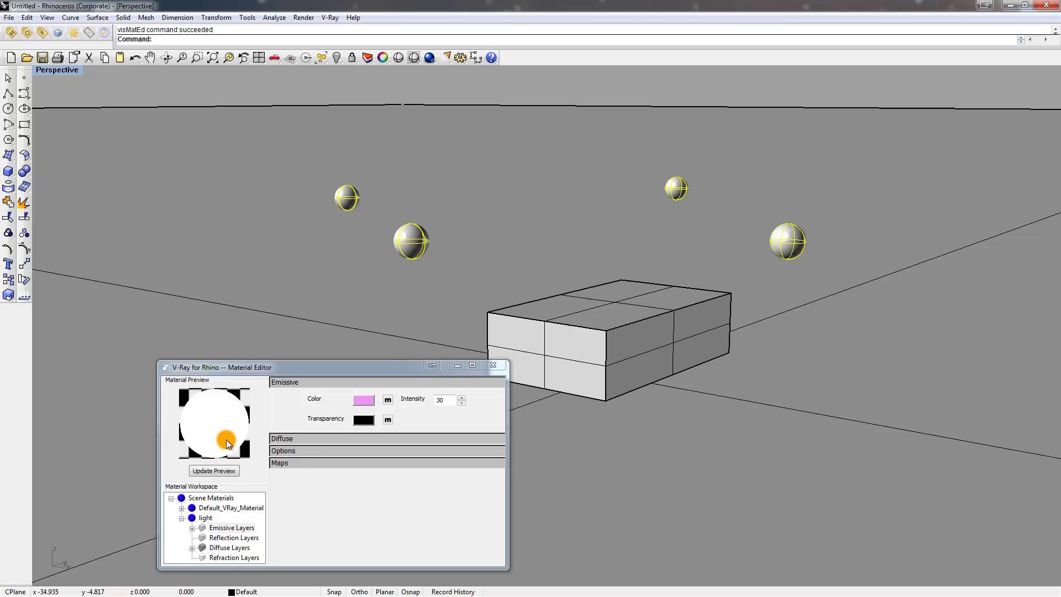
right_click(198, 518)
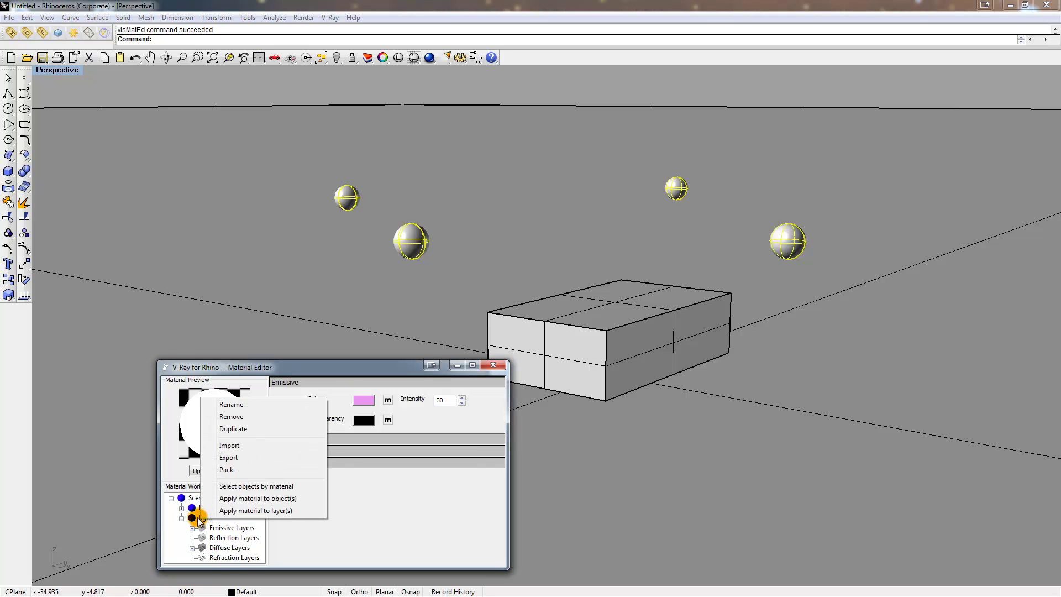
click(202, 518)
right_click(205, 518)
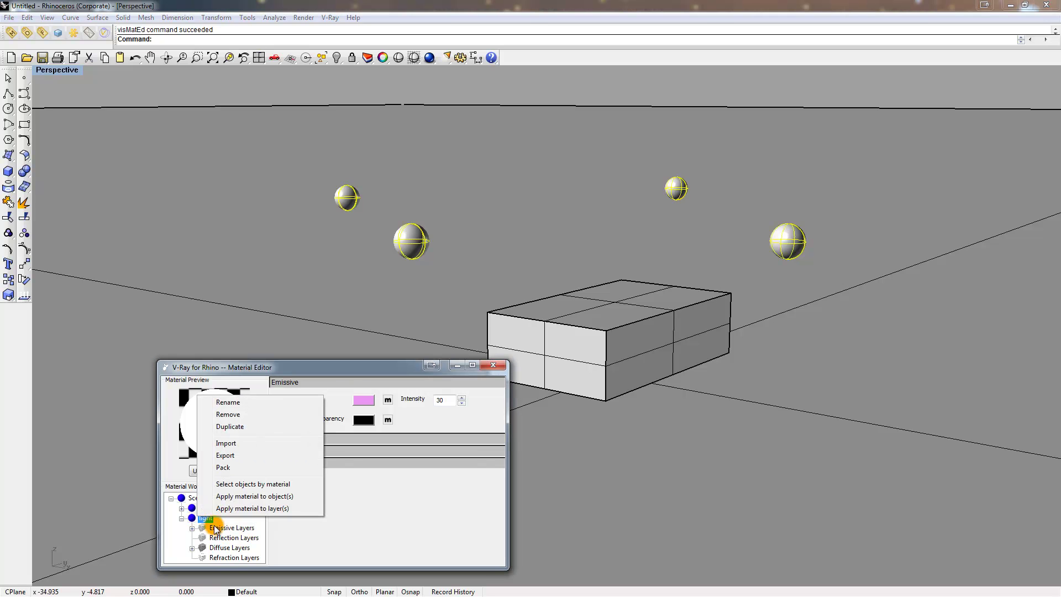
click(267, 496)
Step: Move the selected spheres down so they sit around the box's sides
right_drag(518, 364, 559, 360)
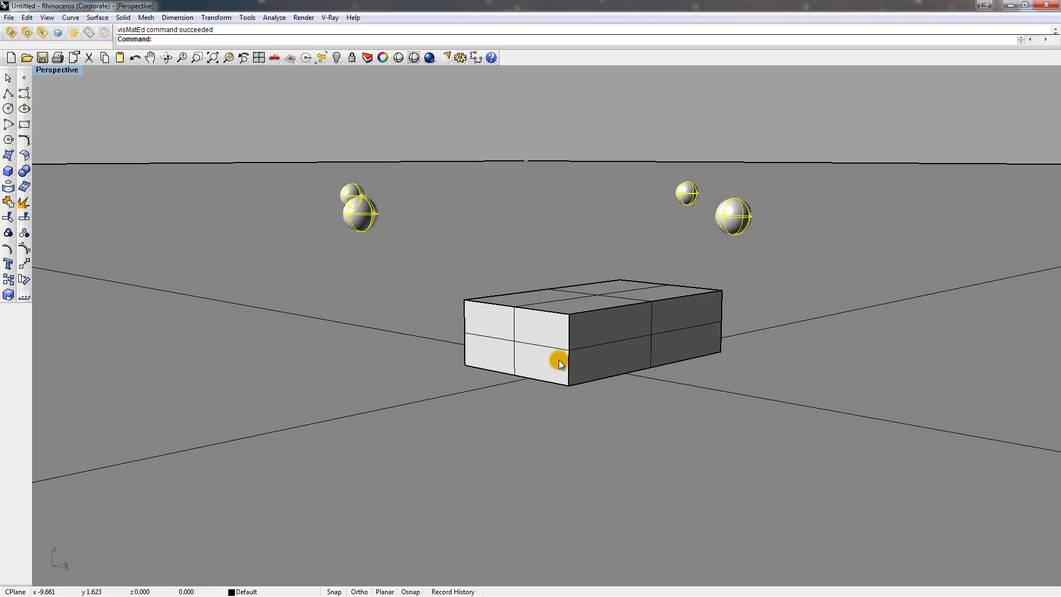
text(move)
key(Return)
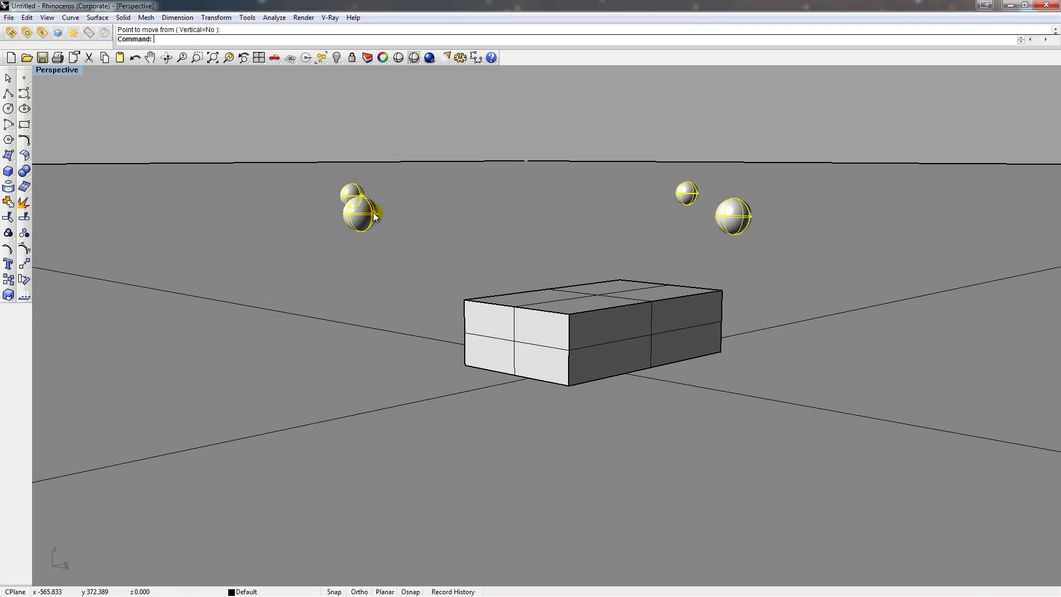
drag(367, 215, 368, 233)
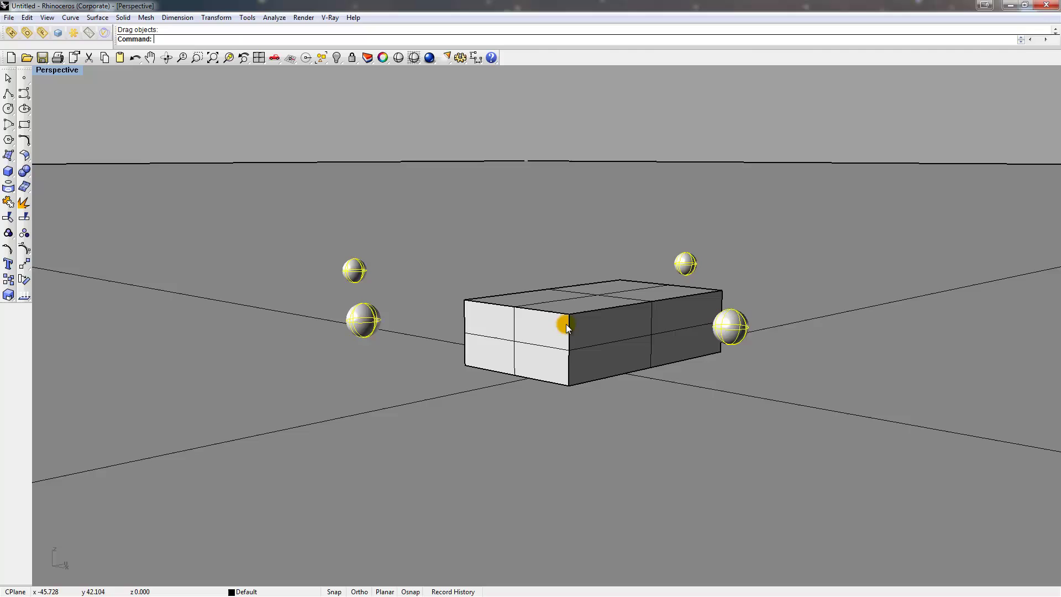
right_drag(562, 322, 614, 338)
Step: Render the 640 × 323 V-Ray image of the spheres washing the box in pink light
click(56, 35)
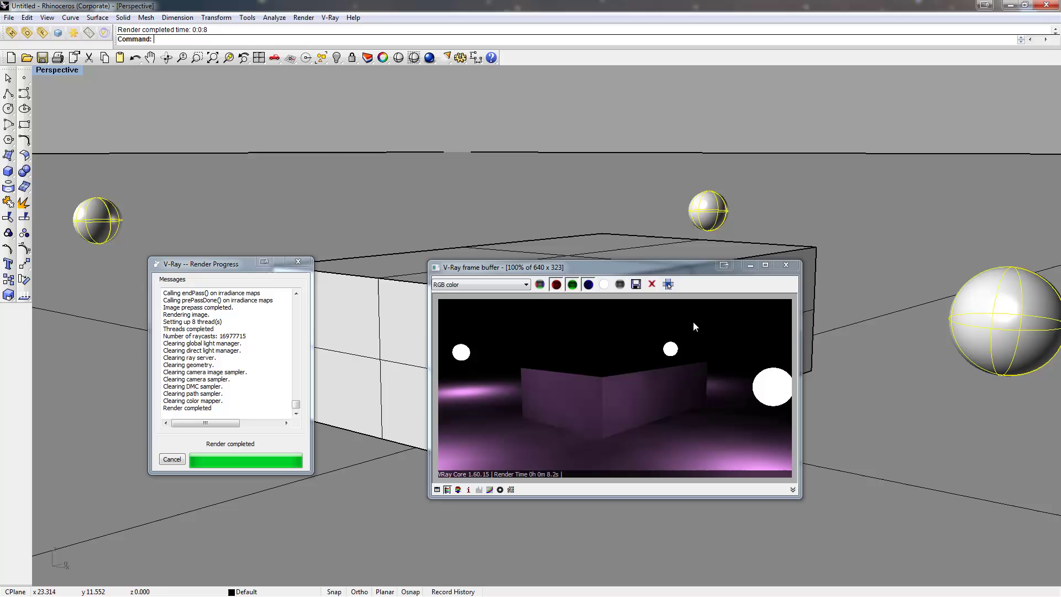
click(670, 349)
click(611, 457)
click(434, 362)
drag(567, 269, 503, 249)
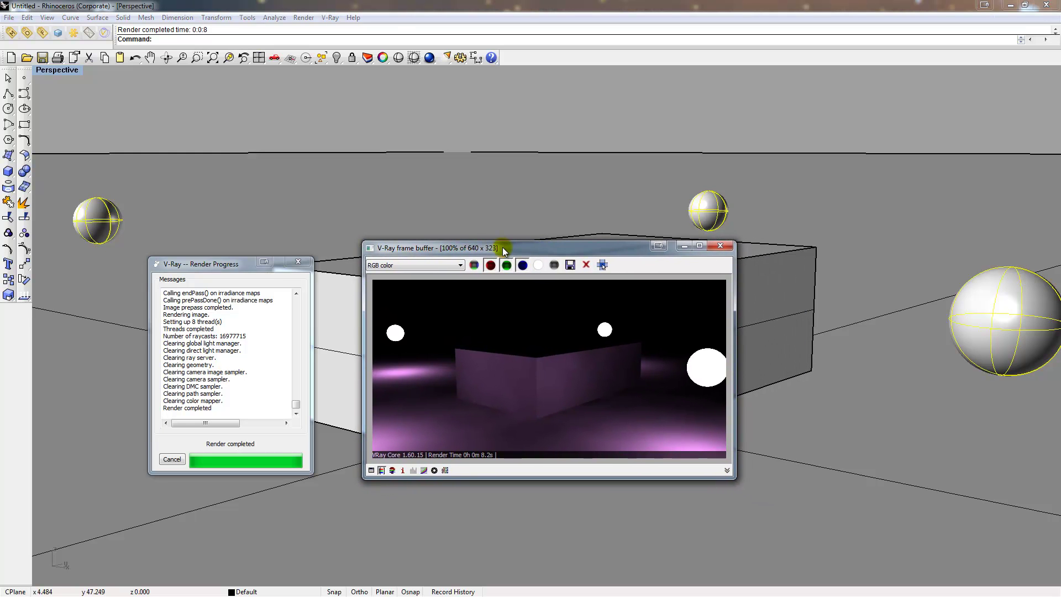